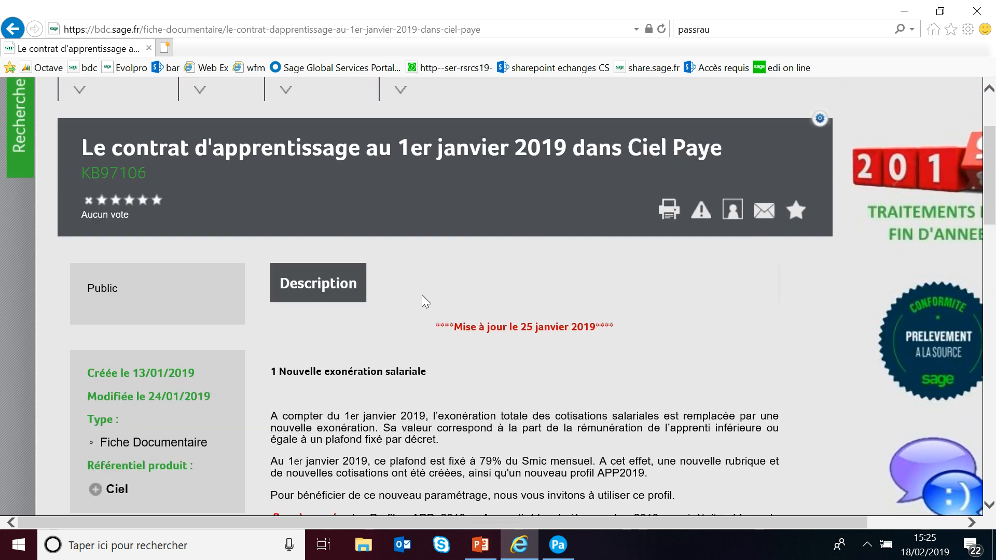
Read the apprenticeship contract article's sections on the new employee exemption and the employer contribution changes
scroll(451, 327, down, 1)
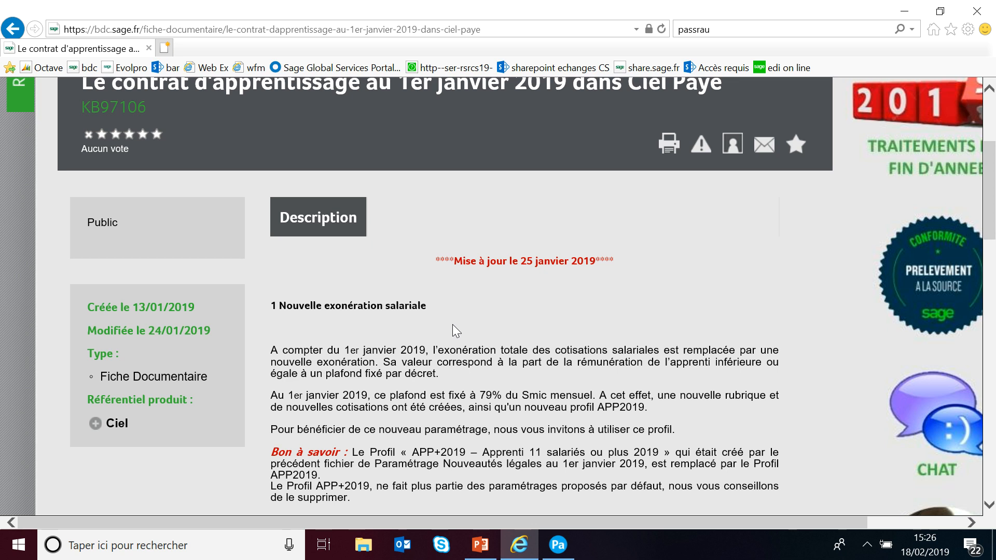
scroll(452, 325, down, 1)
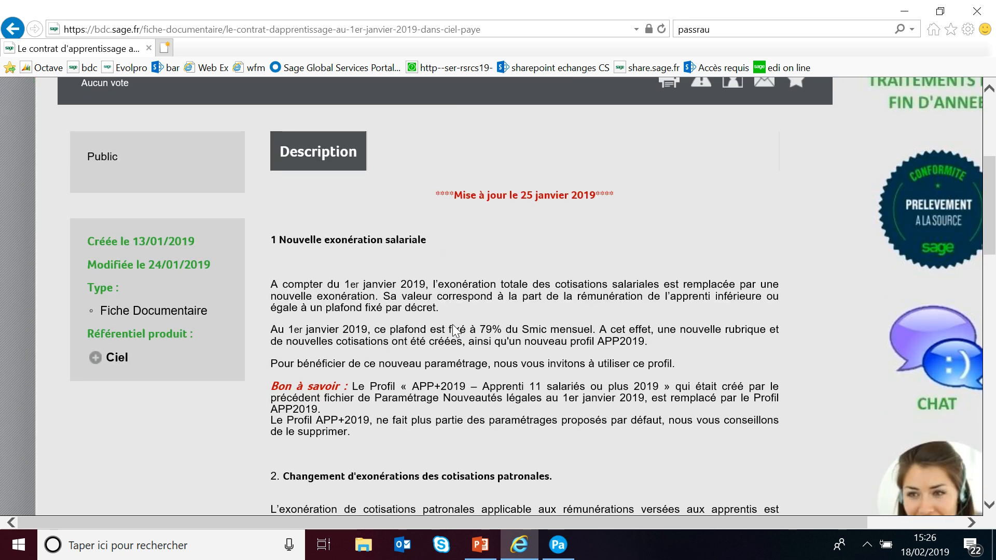
scroll(454, 327, down, 2)
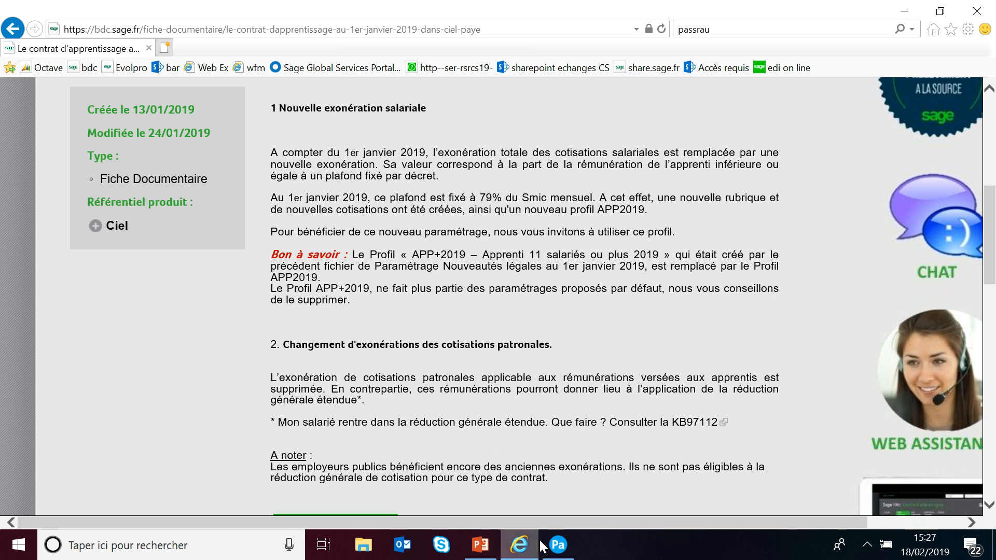
Switch to Ciel Paye and open the APP2019 profile from the list of profiles
click(557, 545)
click(155, 29)
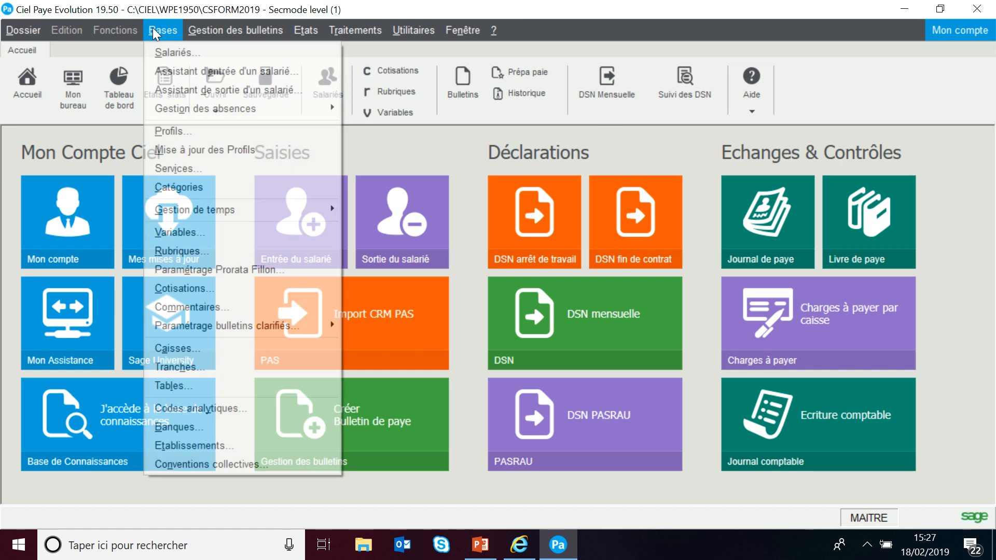
click(168, 131)
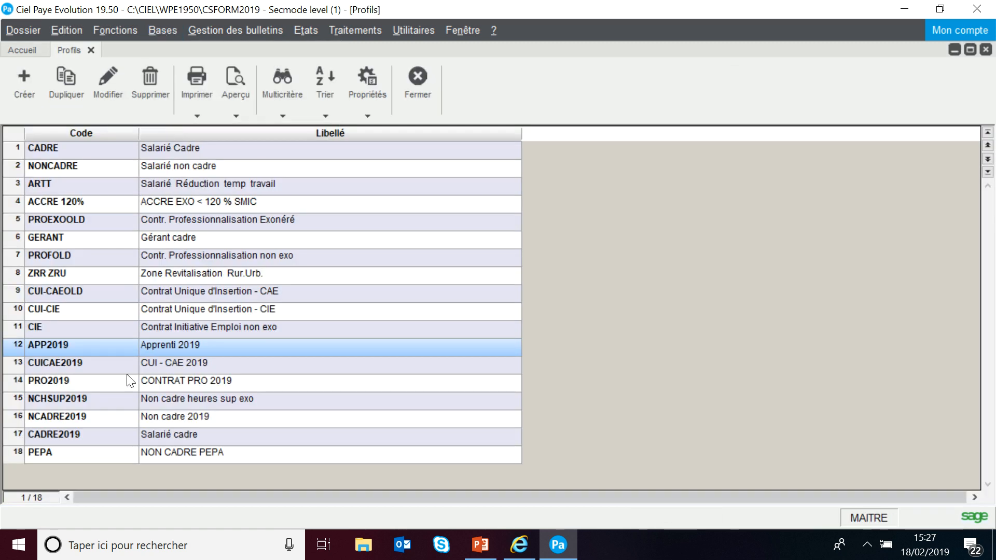
double_click(30, 345)
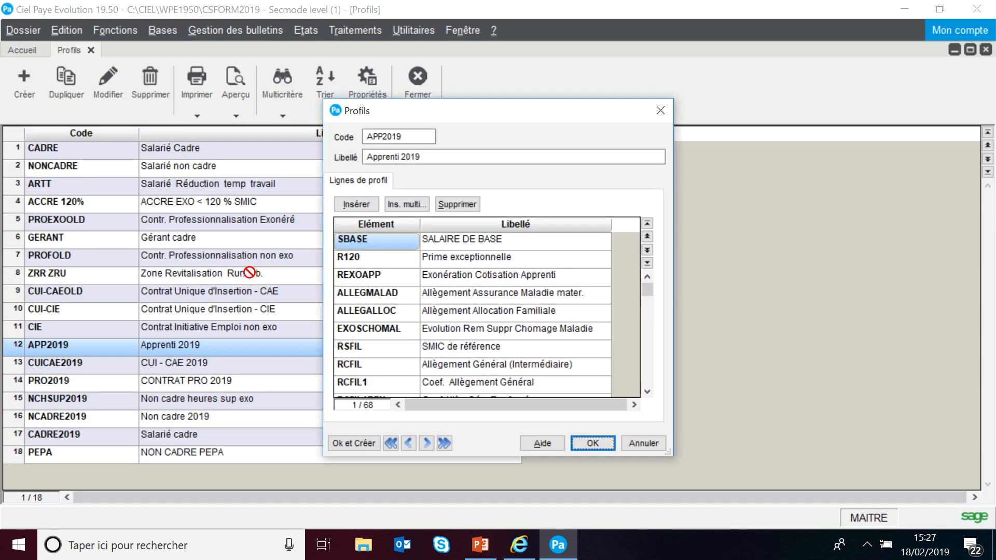
Examine the APP2019 profile lines from the general relief items down to the C120APPEXO contribution
scroll(395, 278, down, 5)
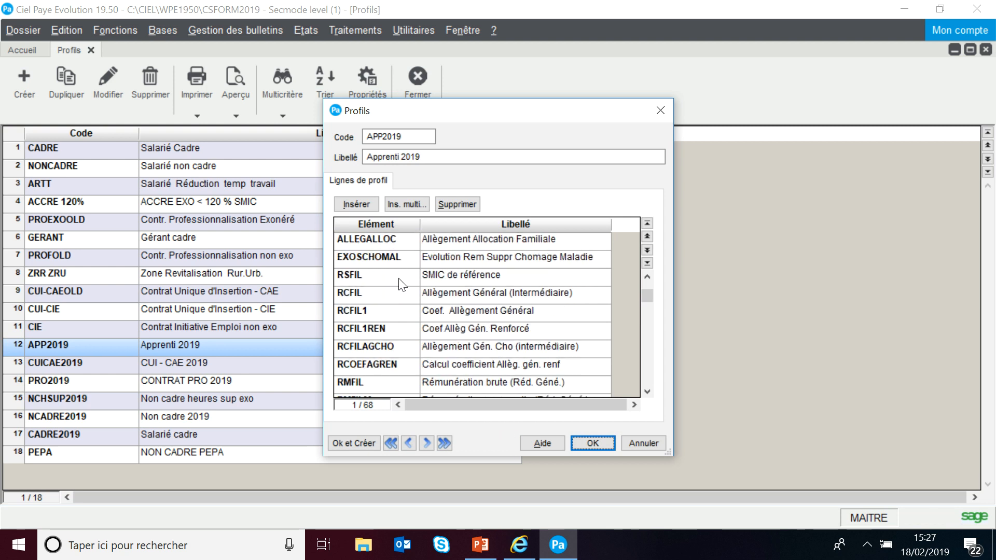
click(384, 264)
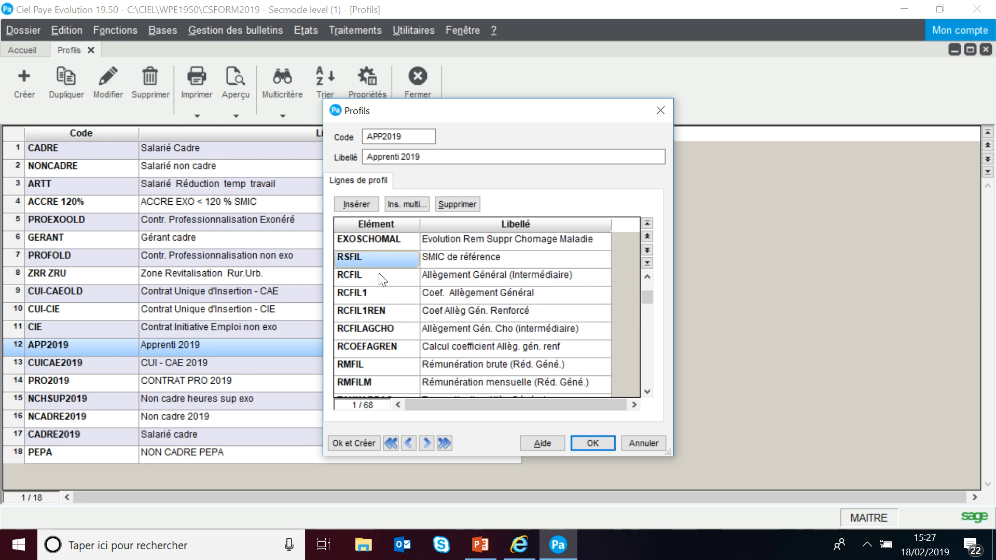
scroll(386, 306, down, 4)
scroll(394, 326, down, 3)
click(398, 347)
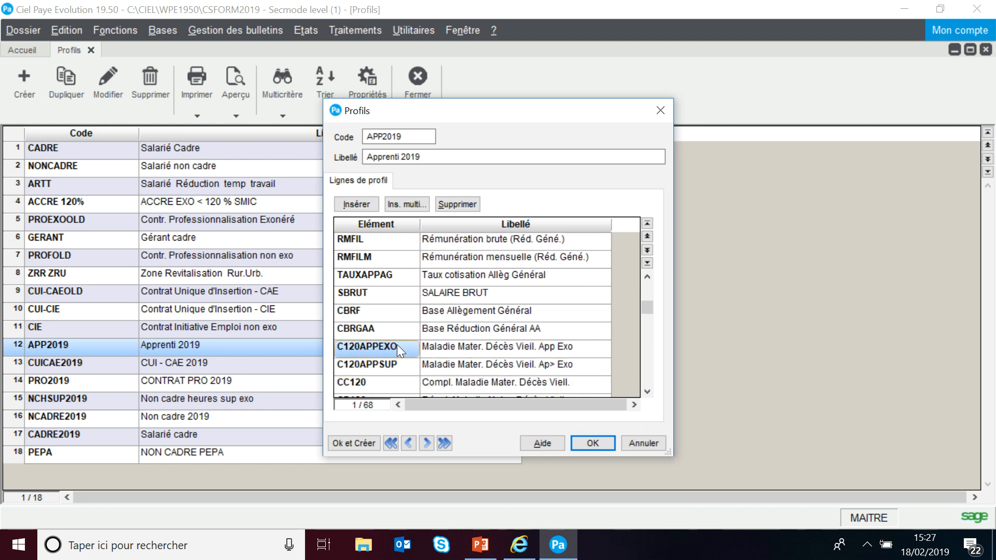
click(531, 345)
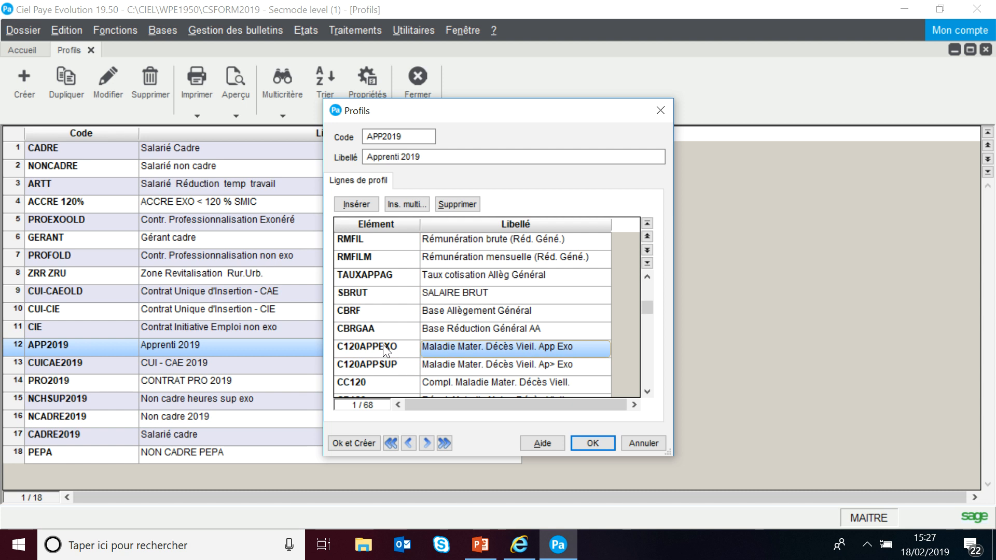
Review the remaining APPEXO and APPSUP contribution lines of the profile, including old-age, family allowance and work accident
scroll(387, 349, down, 3)
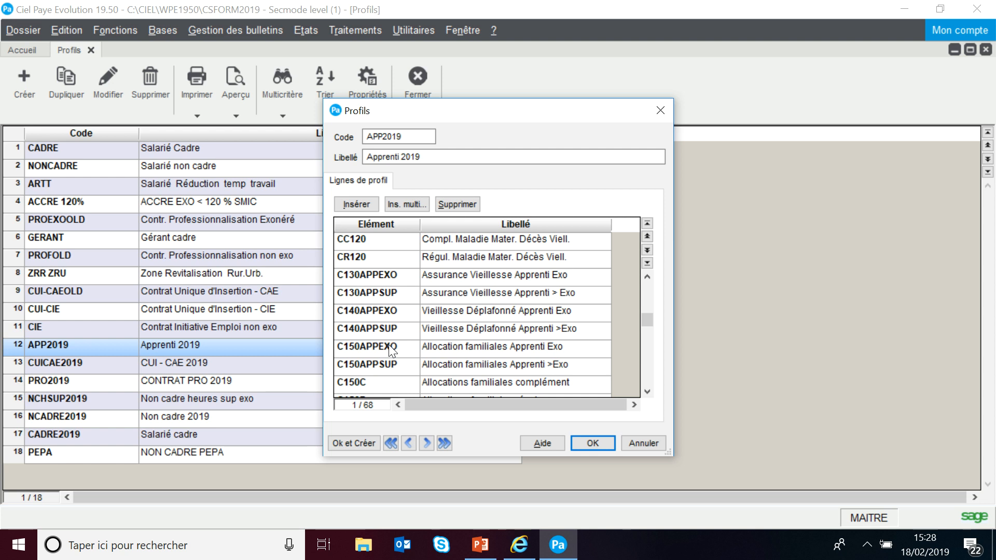
scroll(393, 351, down, 5)
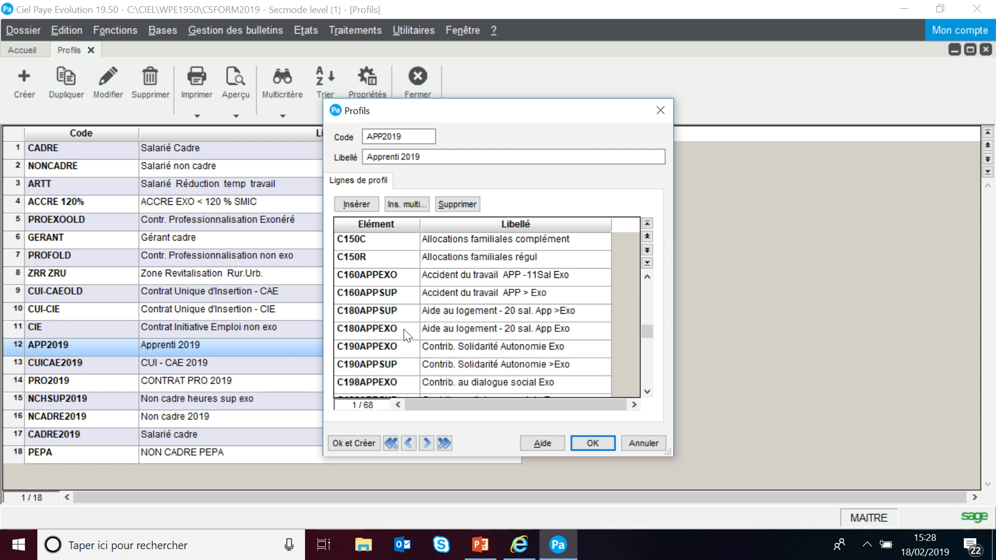
scroll(408, 333, down, 8)
scroll(410, 332, up, 7)
scroll(413, 332, up, 4)
scroll(642, 293, up, 14)
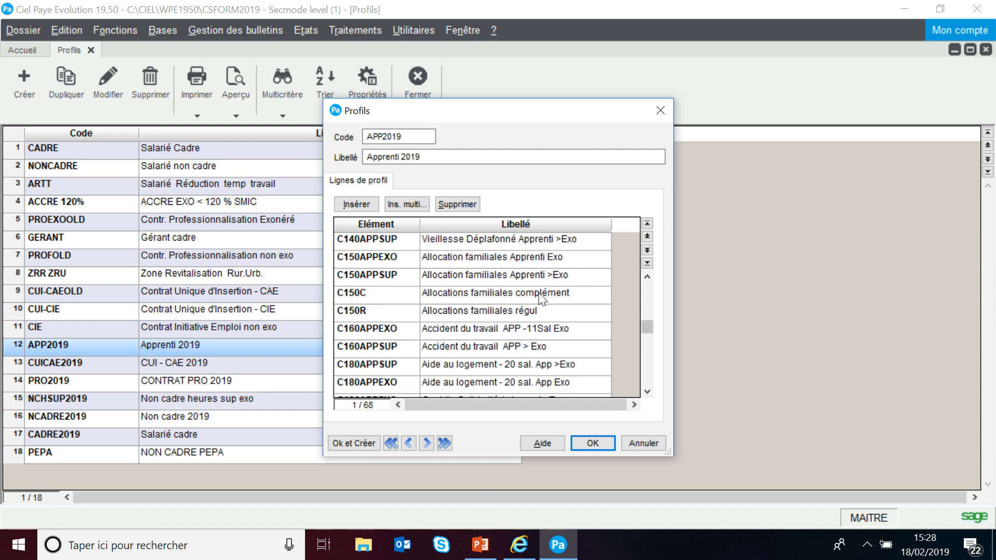
scroll(415, 317, up, 5)
Look up the CBRGAA line's element in the complete list of payslip elements and leave the list without choosing
click(415, 311)
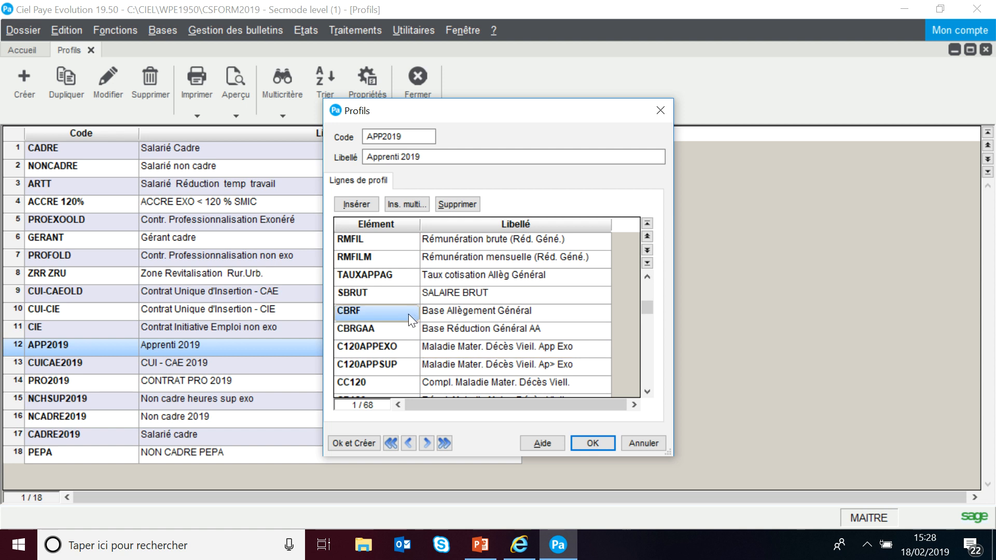
click(401, 326)
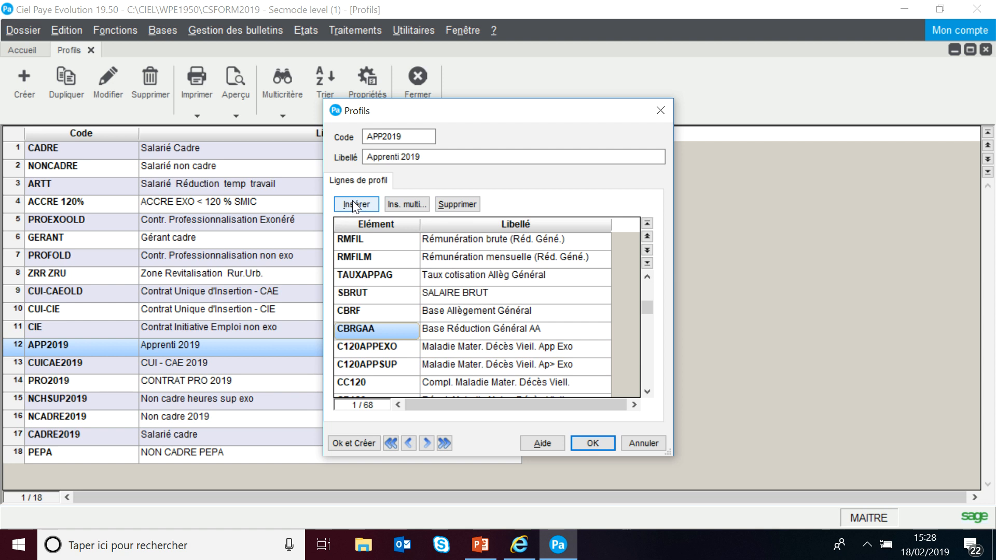
click(378, 332)
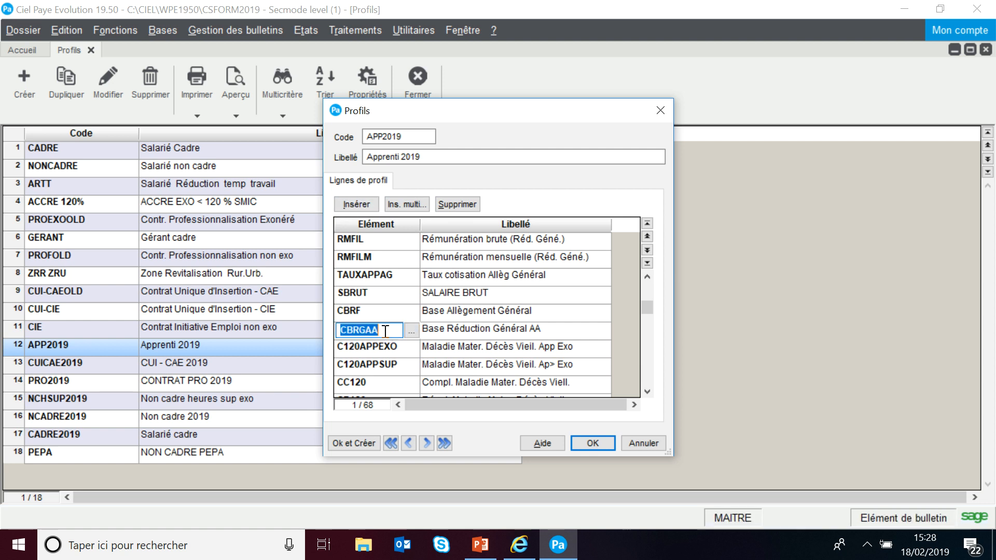
click(415, 332)
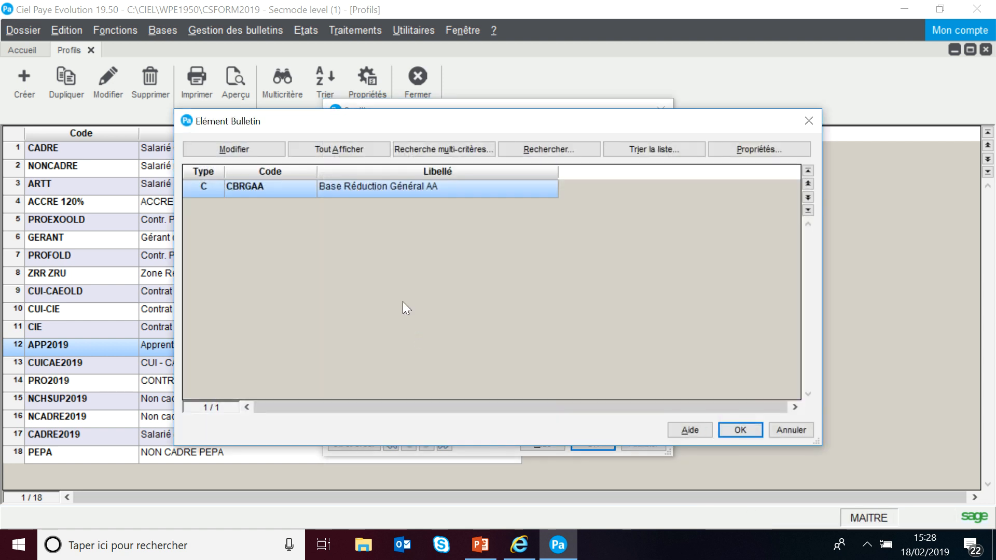
click(302, 148)
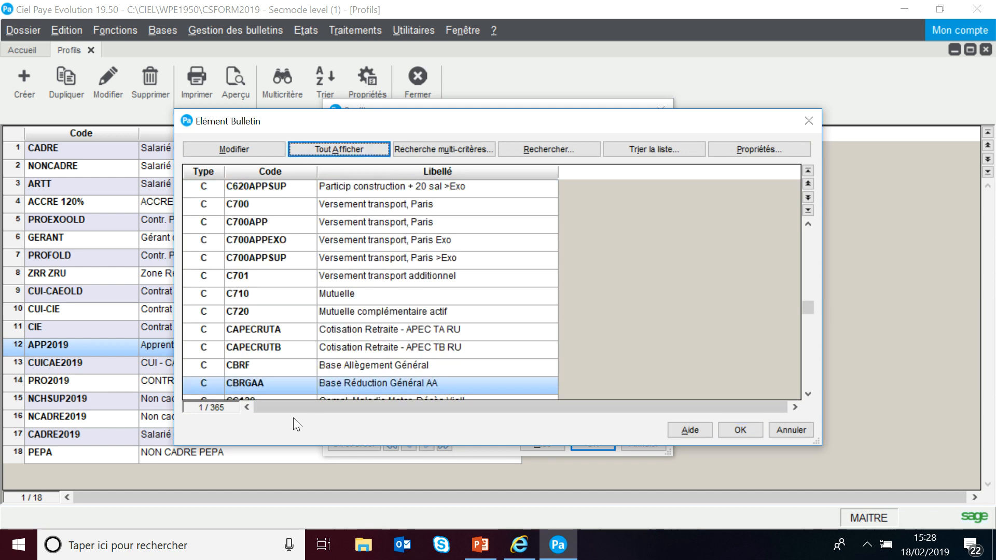
click(791, 430)
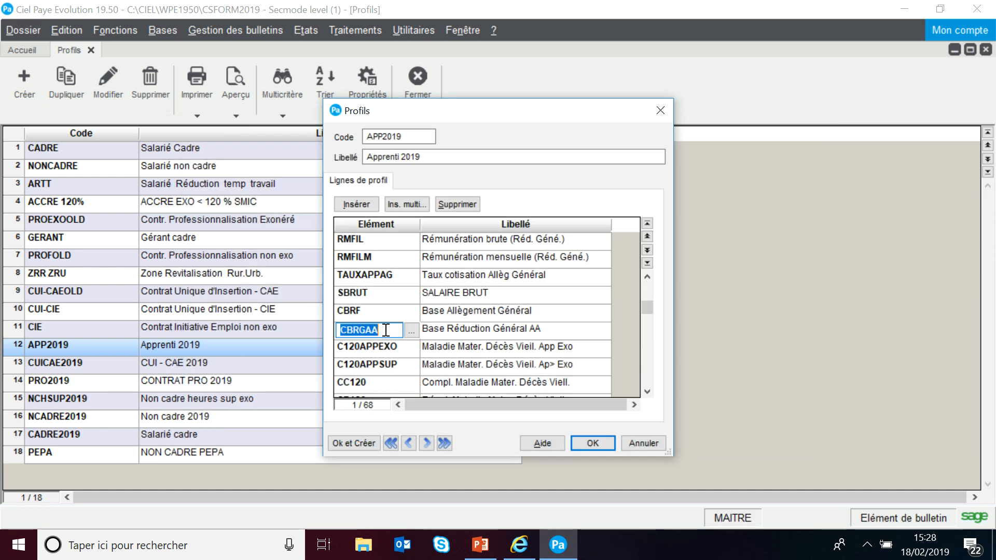
Enter CBRGAA as the element of the line below CBRF, save the APP2019 profile and close the profile list
text(CBRGAA)
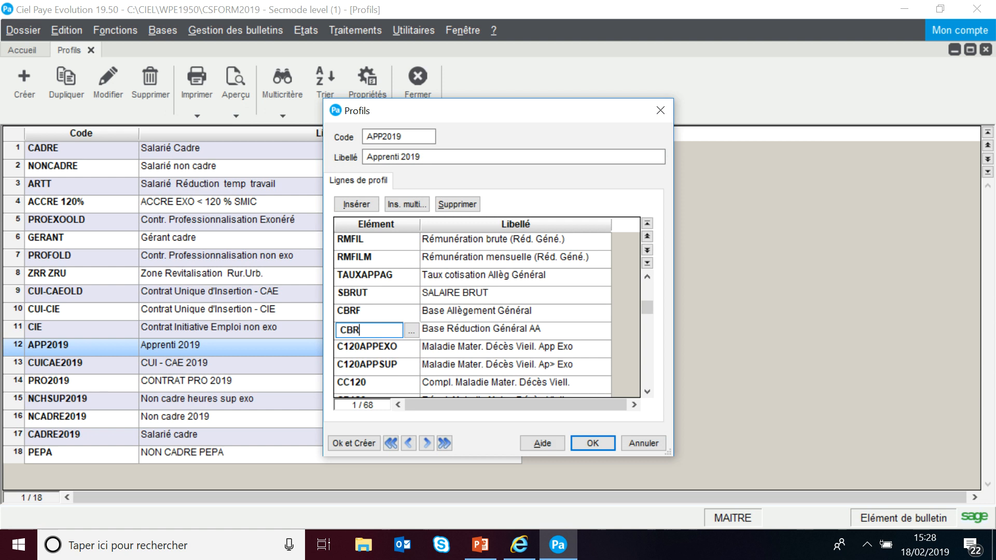
key(Return)
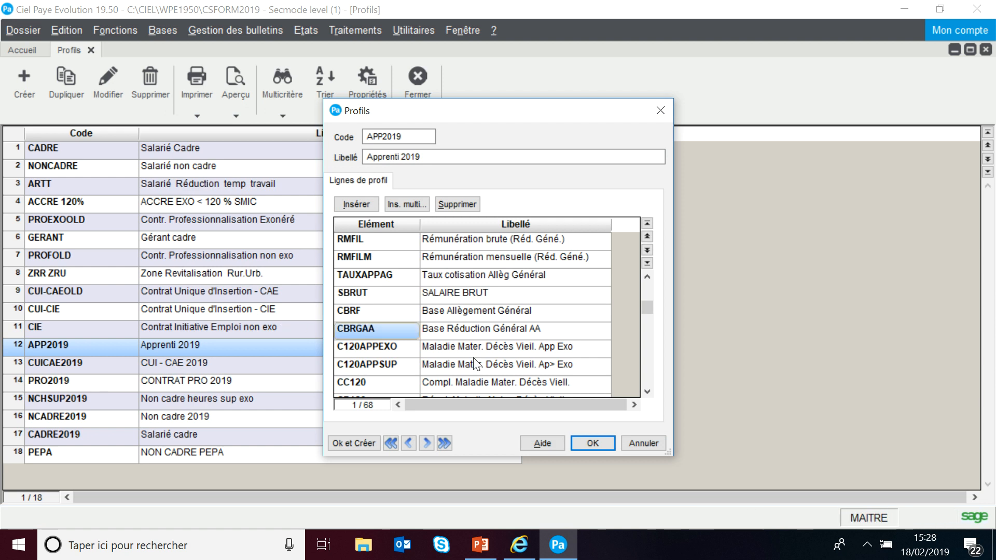
click(595, 446)
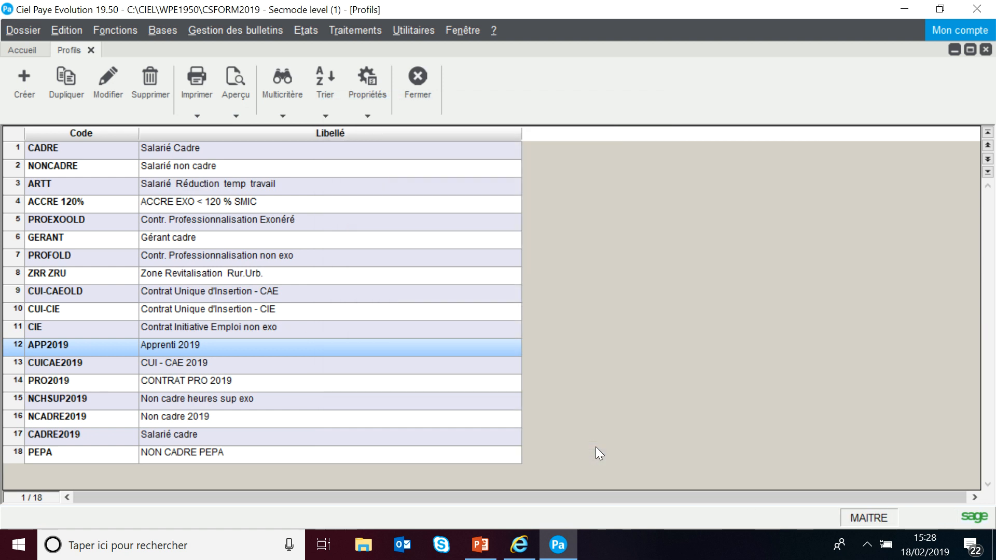
click(419, 87)
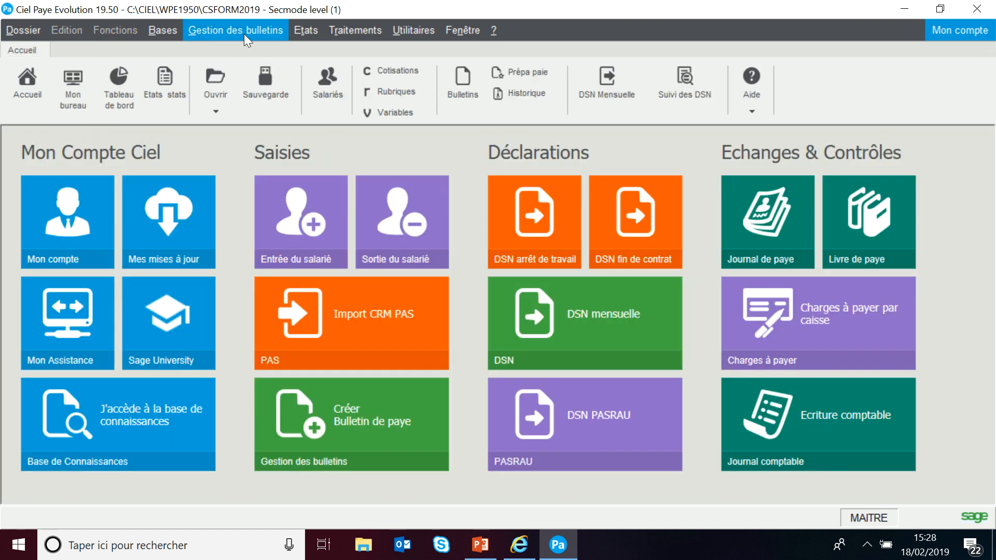
Open employee S001's record, check the profile in the assignment details and bring up the salary and contract details
click(162, 29)
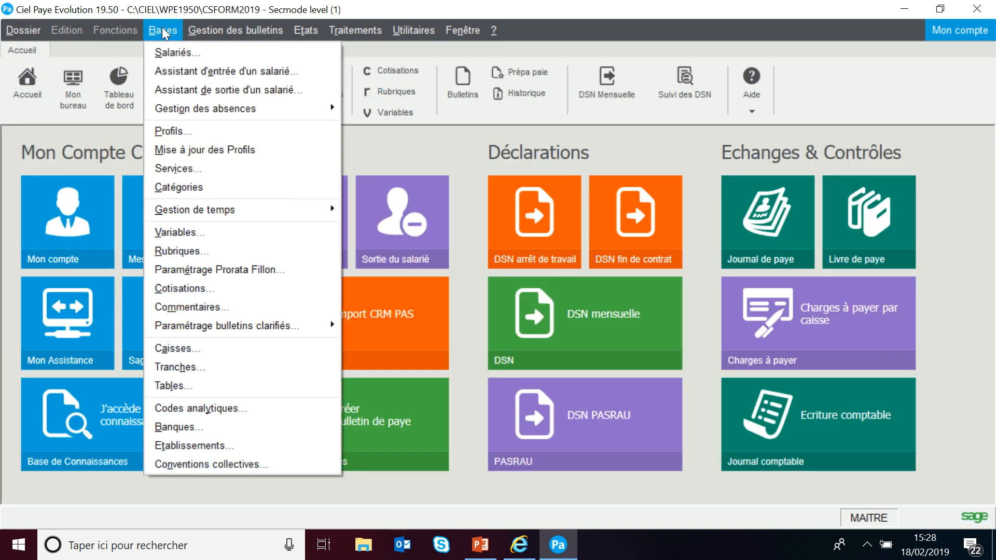
click(179, 52)
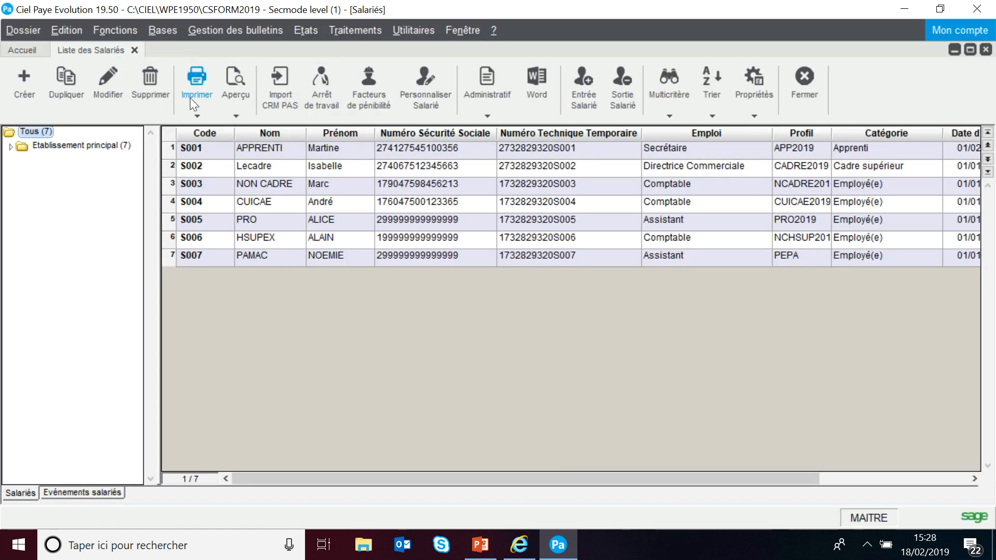
double_click(168, 152)
click(299, 127)
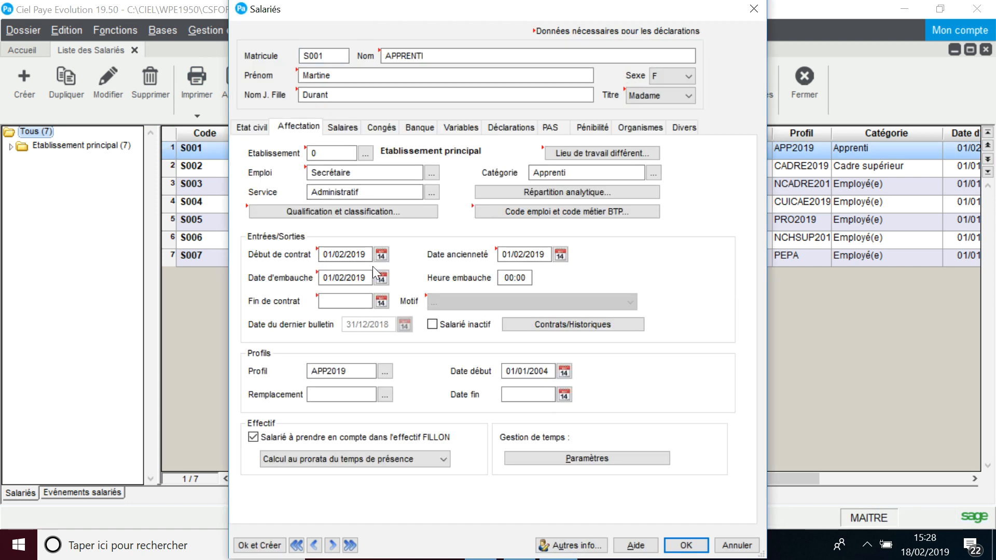
click(363, 371)
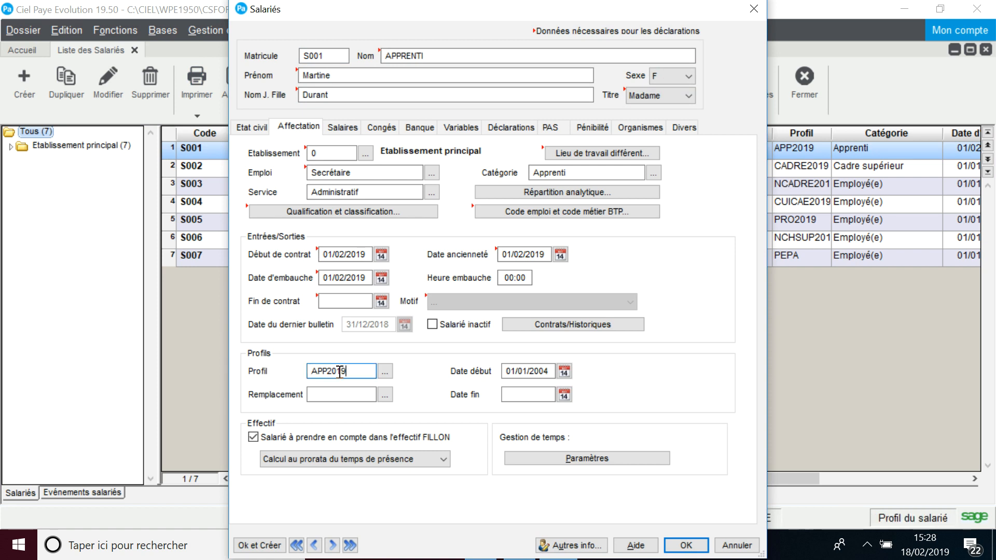
click(350, 126)
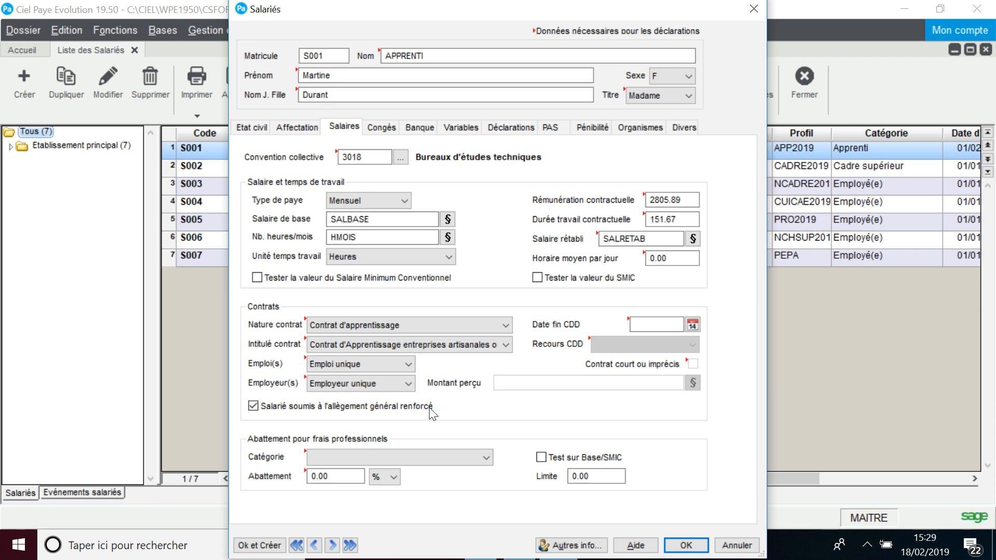
Try Contrat d'Insertion as the employee's contract title
click(440, 346)
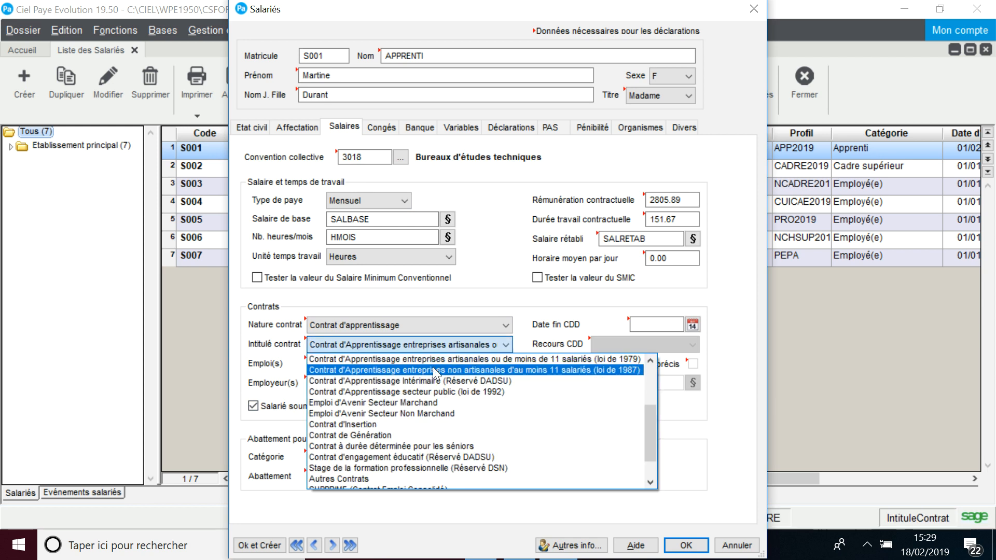
click(416, 423)
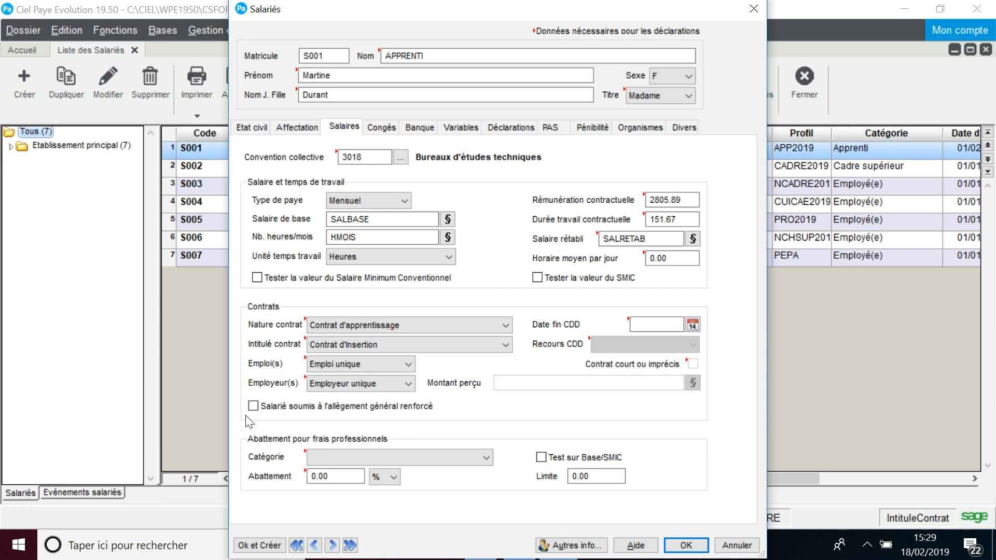
Set the contract title to Contrat d'Apprentissage entreprises non artisanales d'au moins 11 salariés (loi de 1987), save the record and close the employee list
click(369, 344)
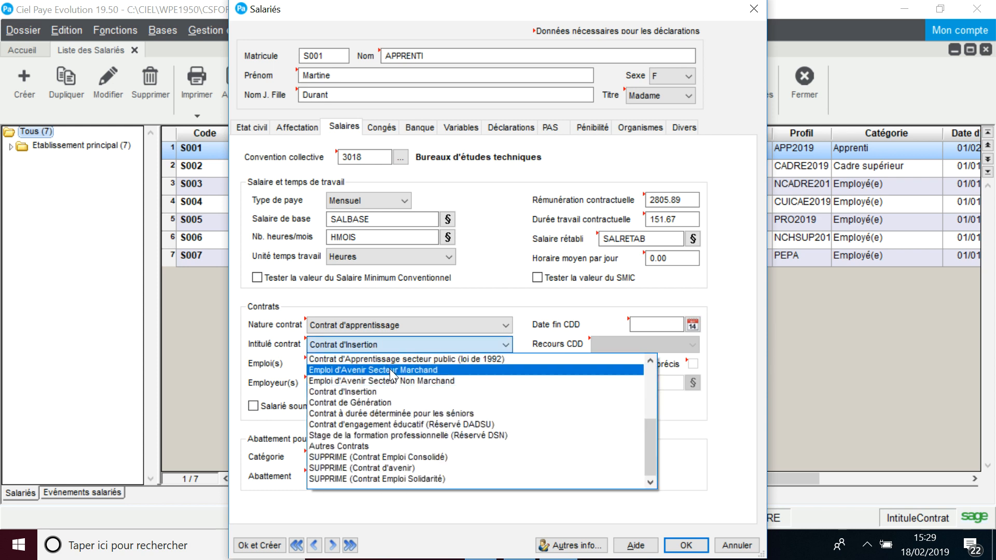
scroll(397, 380, up, 2)
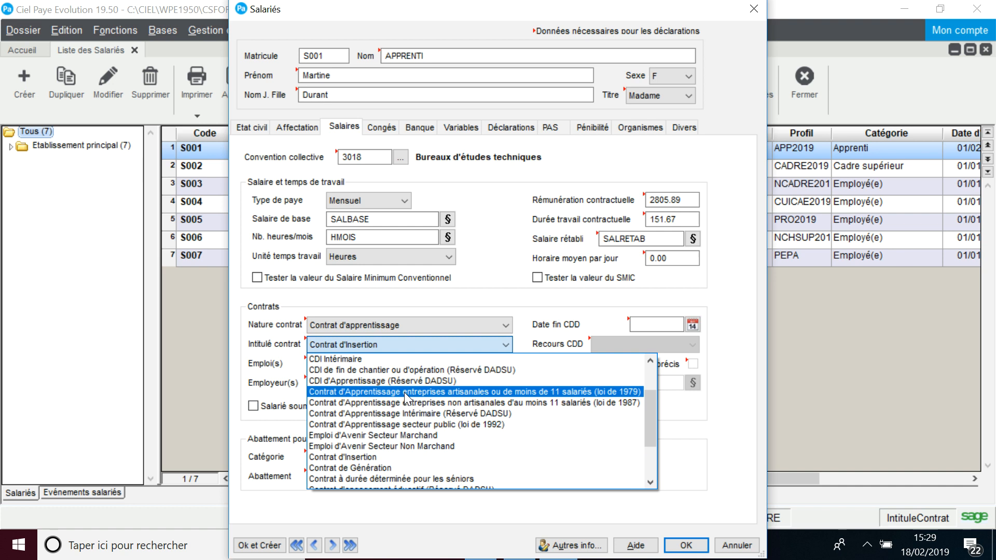
click(522, 403)
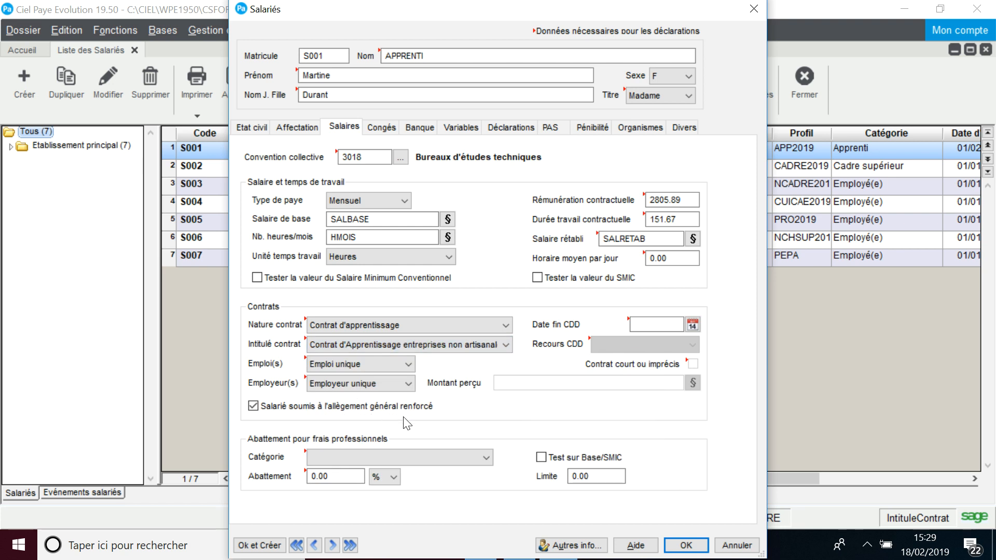
click(678, 547)
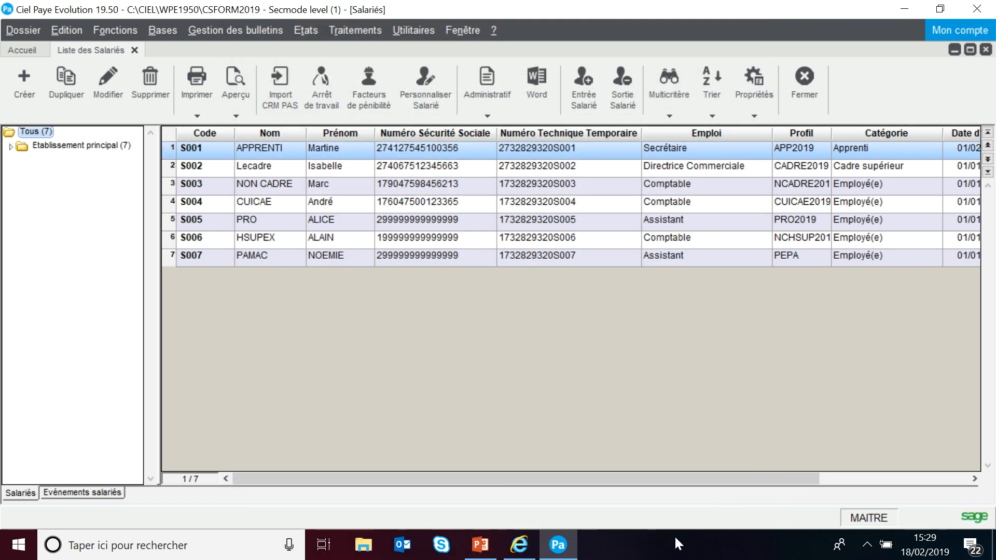
click(135, 50)
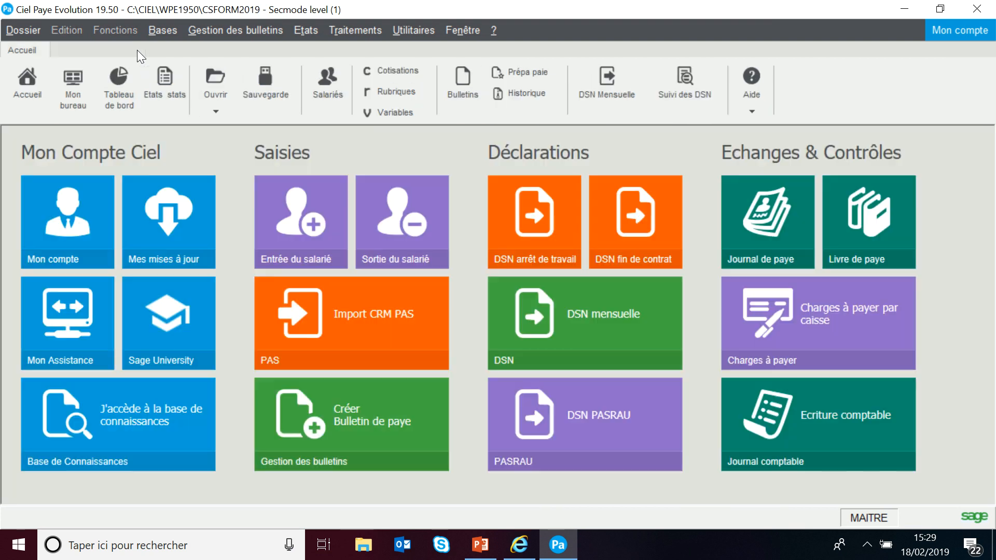
Create the February 2019 payslip for employee S001 from the payslip list, continuing without a CRM PAS import
click(229, 27)
click(232, 48)
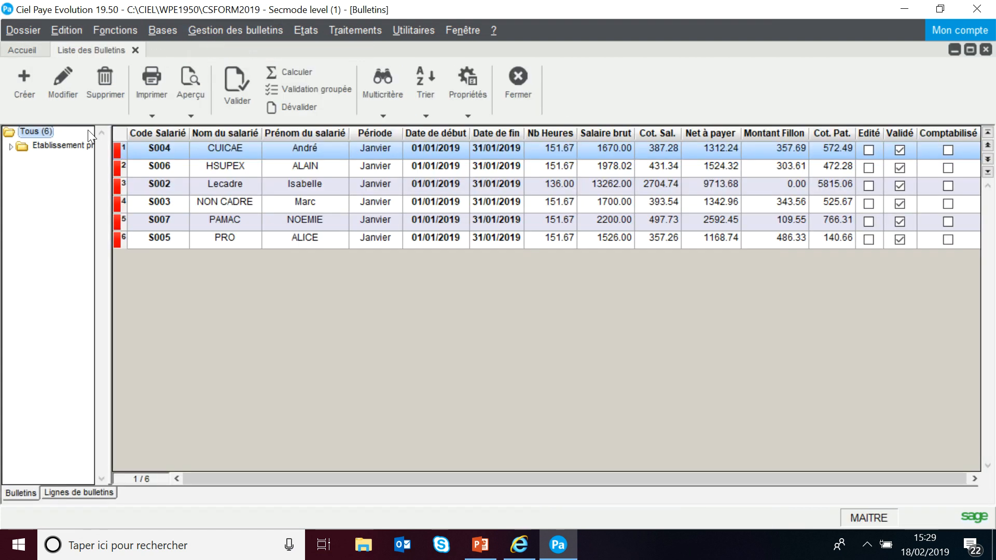
click(26, 82)
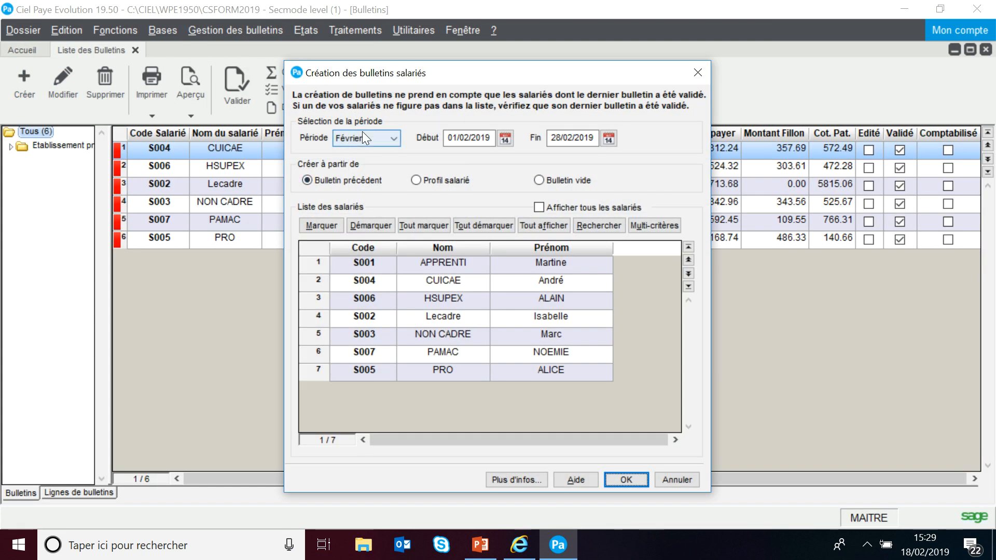
click(449, 266)
click(327, 223)
click(626, 479)
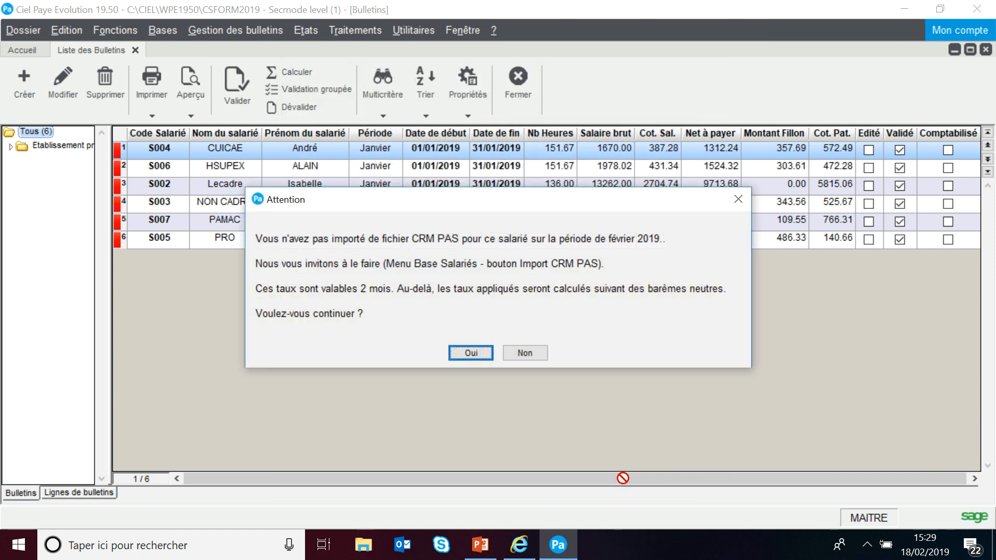
click(470, 353)
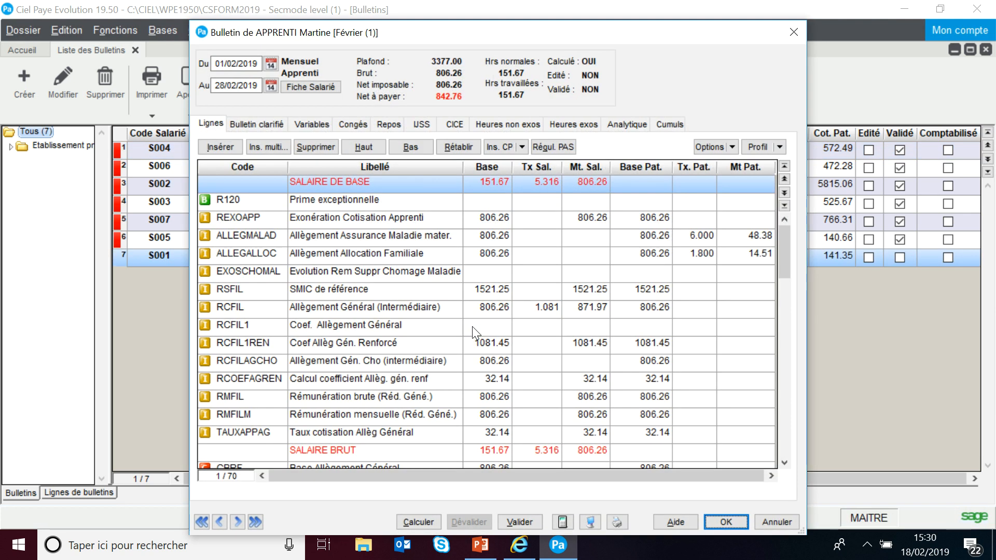
Check the first lines of the February payslip and apply the APP2019 (Apprenti 2019) profile to it
click(294, 219)
scroll(334, 289, down, 2)
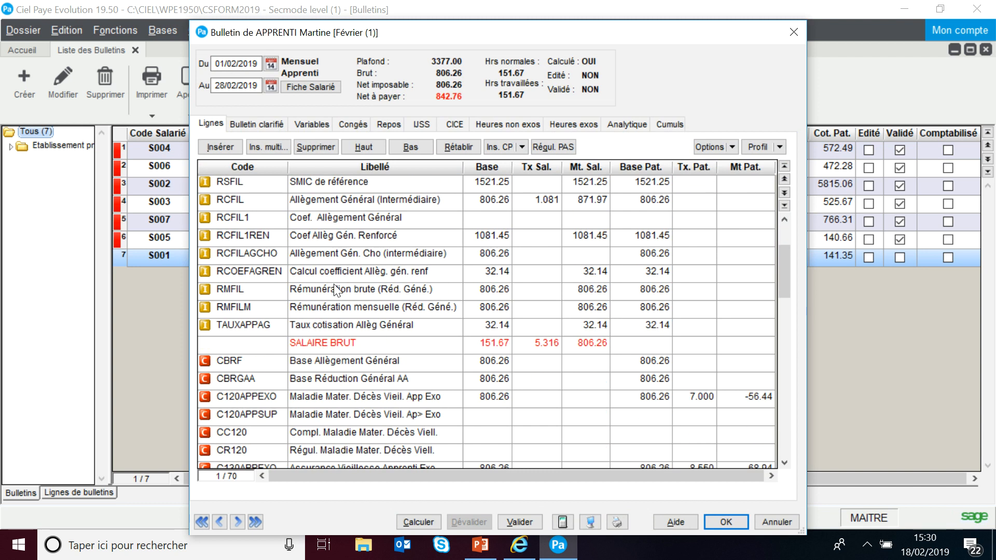
scroll(345, 289, up, 2)
scroll(346, 289, up, 1)
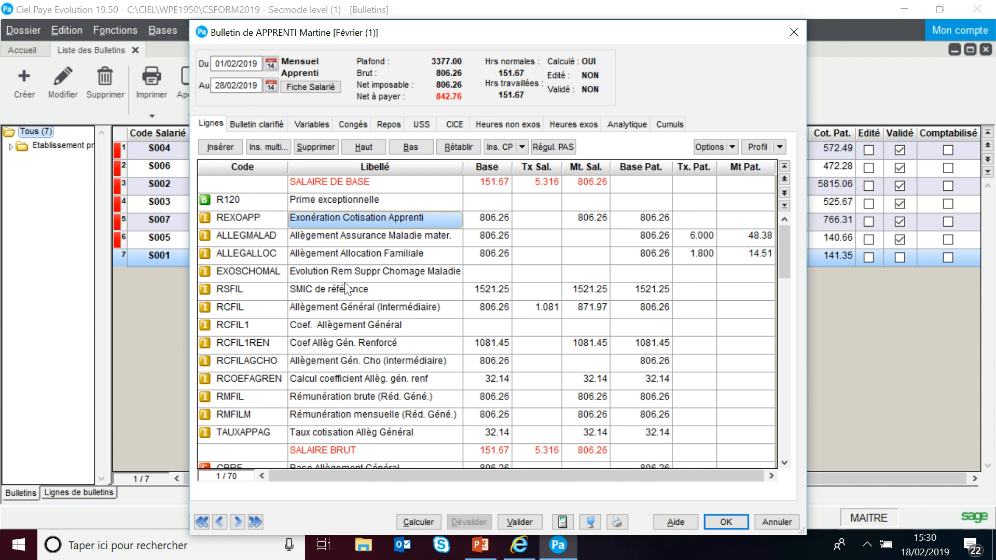
click(779, 148)
click(779, 164)
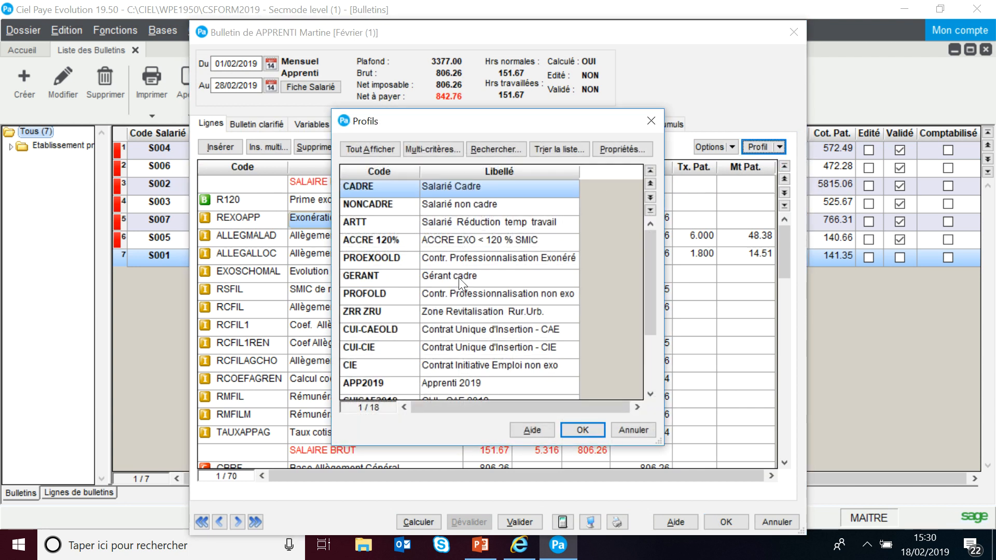
click(405, 384)
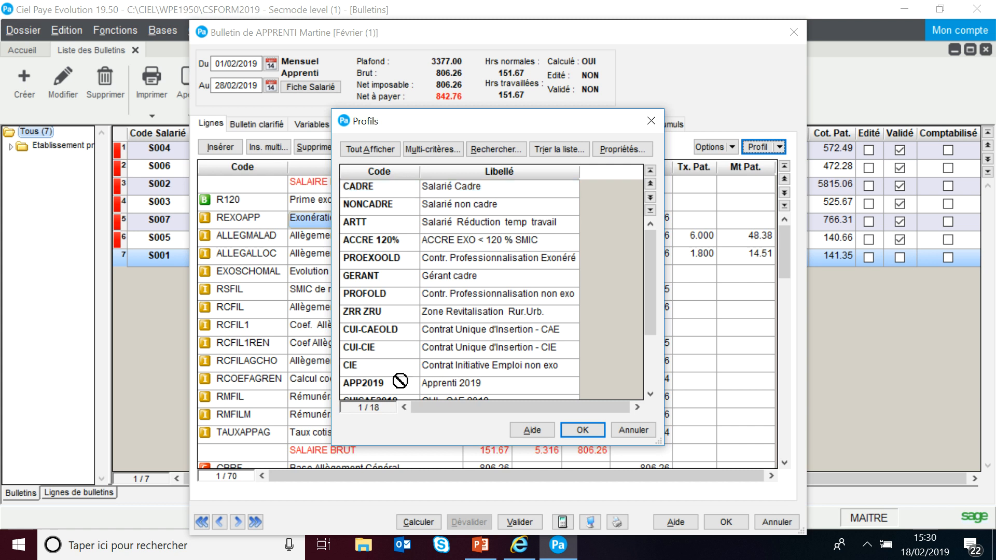
click(571, 431)
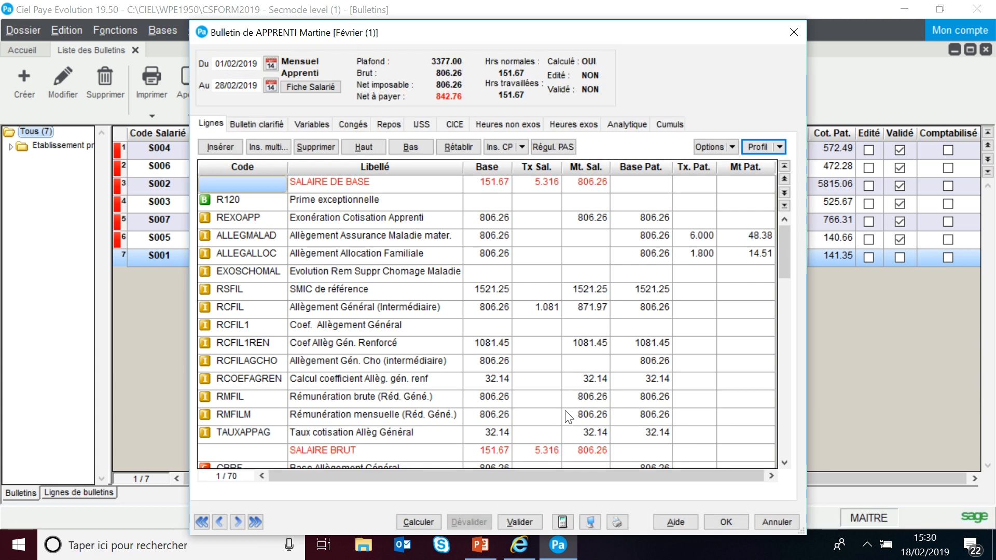
Examine the apprentice exemption line REXOAPP and the exempt health contribution line C120APPEXO in the payslip
click(252, 220)
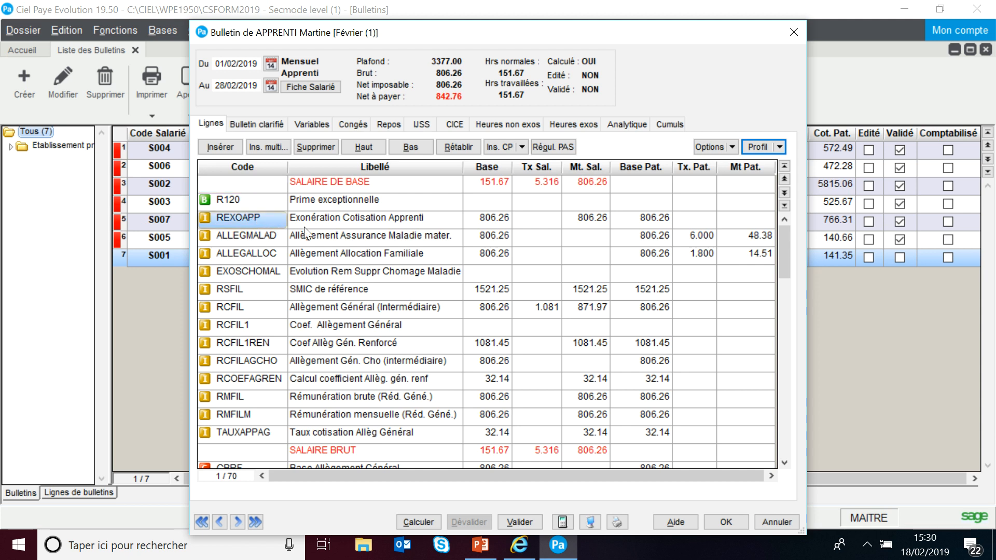
click(319, 226)
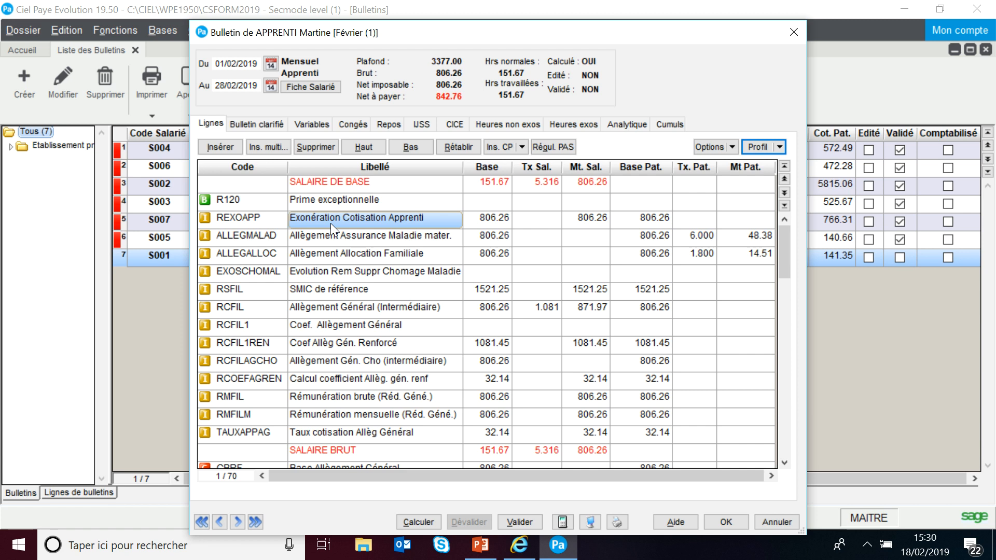
click(266, 220)
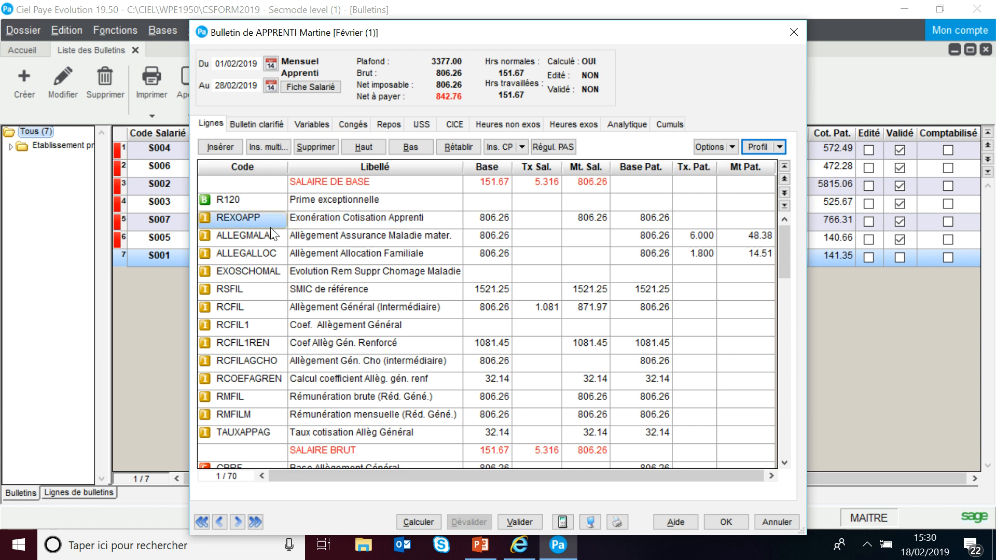
scroll(270, 227, down, 2)
click(251, 402)
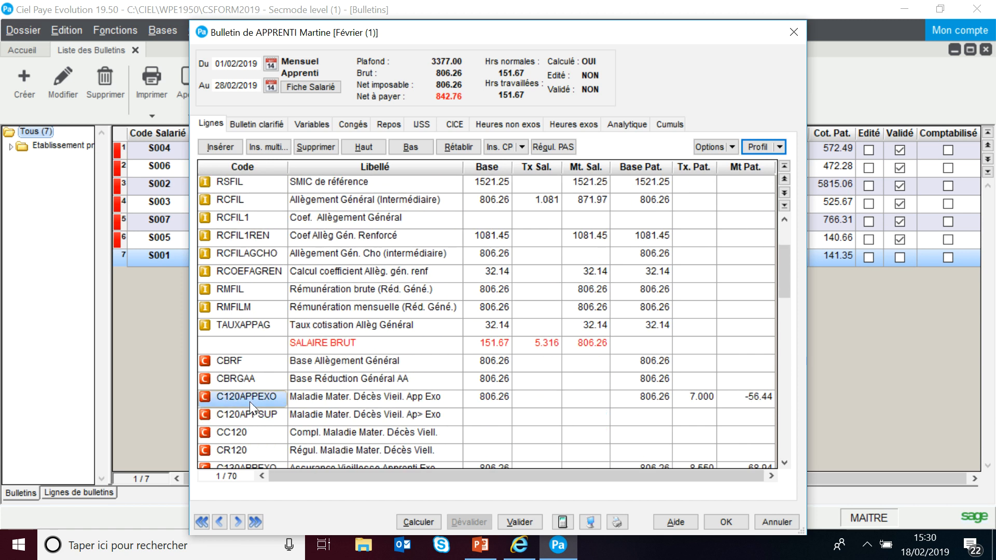
scroll(262, 428, up, 2)
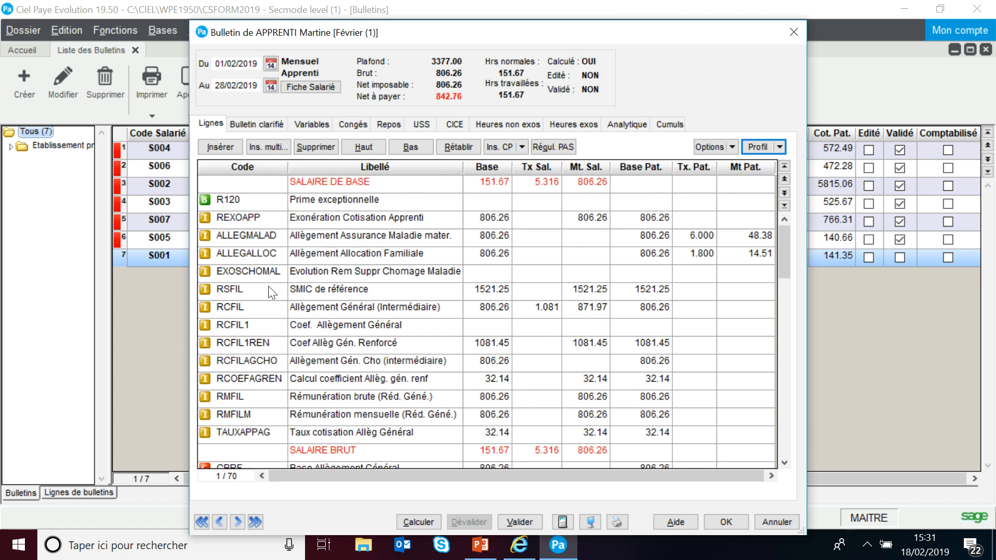
Review the general relief calculation lines of the payslip one by one, from RSFIL and RCFIL through TAUXAPPAG
click(268, 289)
click(253, 309)
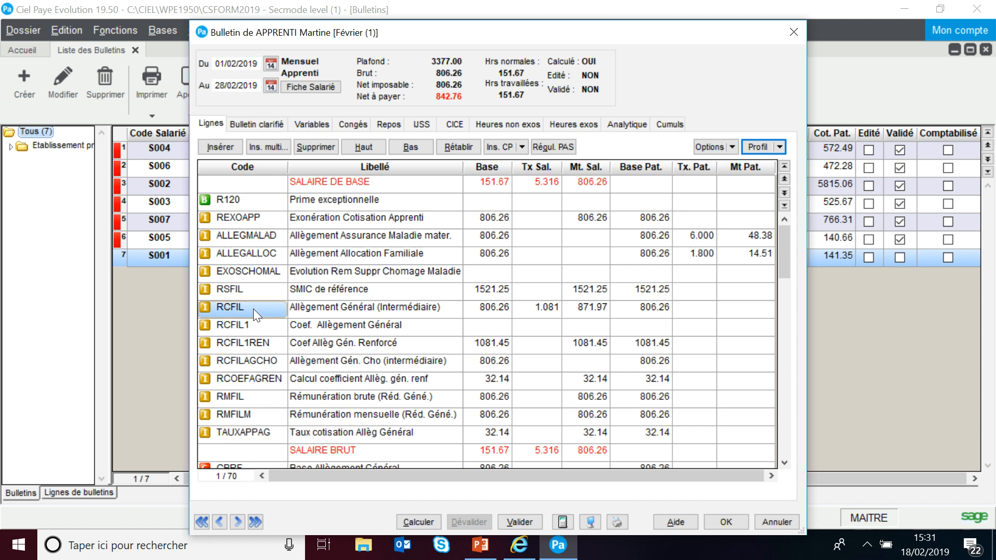
click(254, 327)
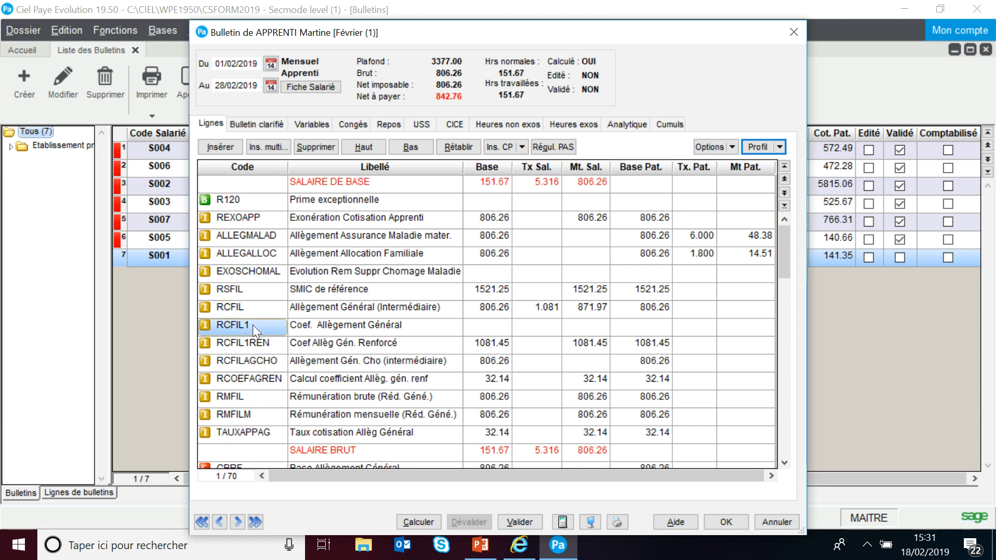
click(242, 343)
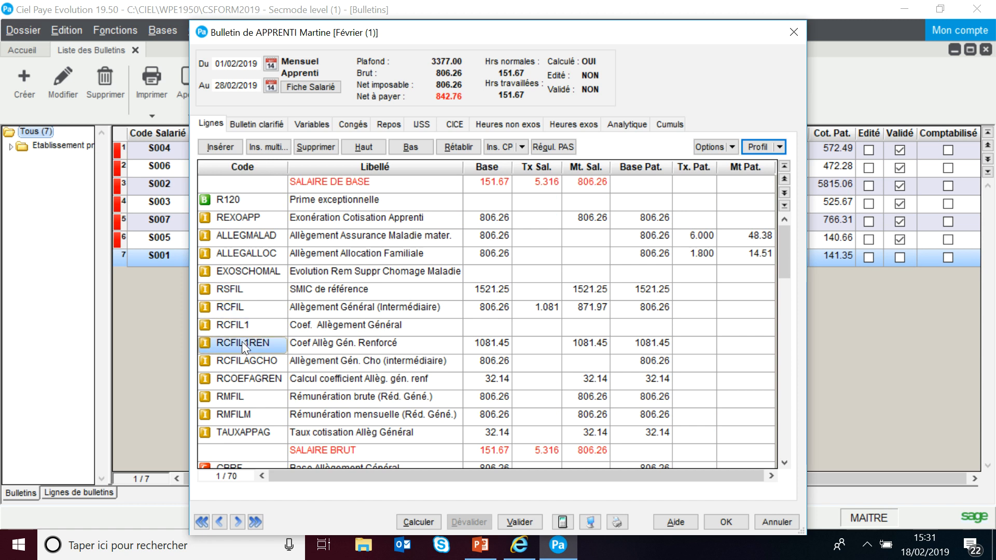
click(251, 358)
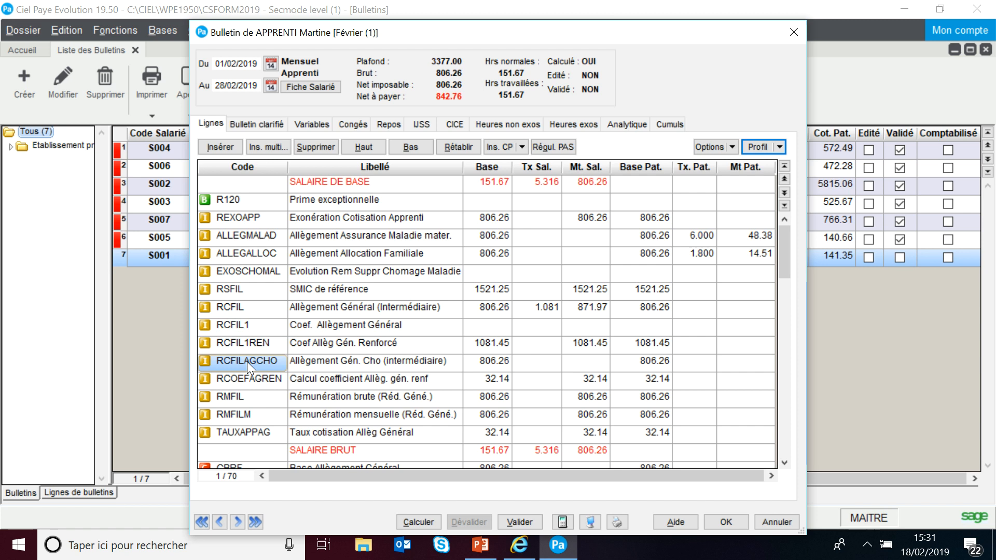
click(245, 381)
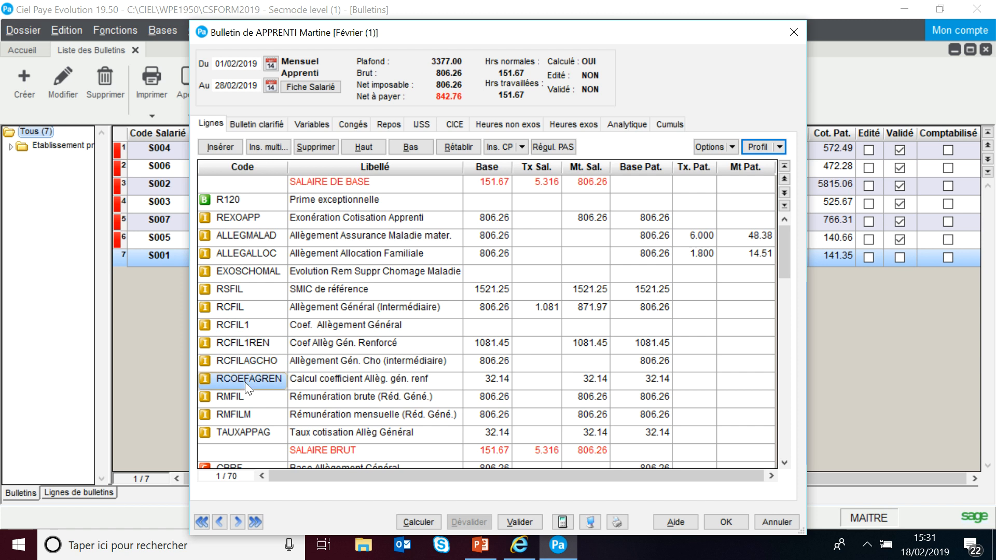
click(243, 395)
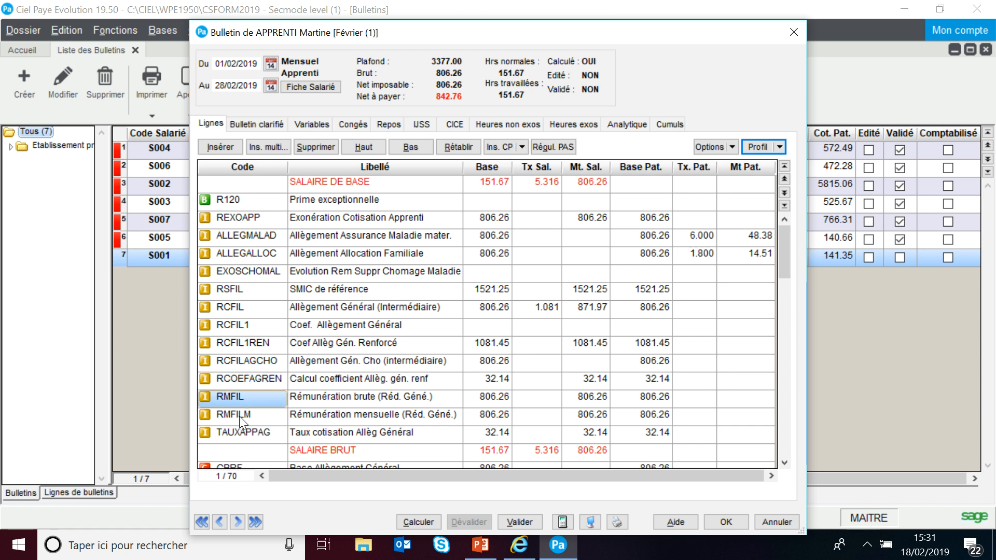
click(240, 434)
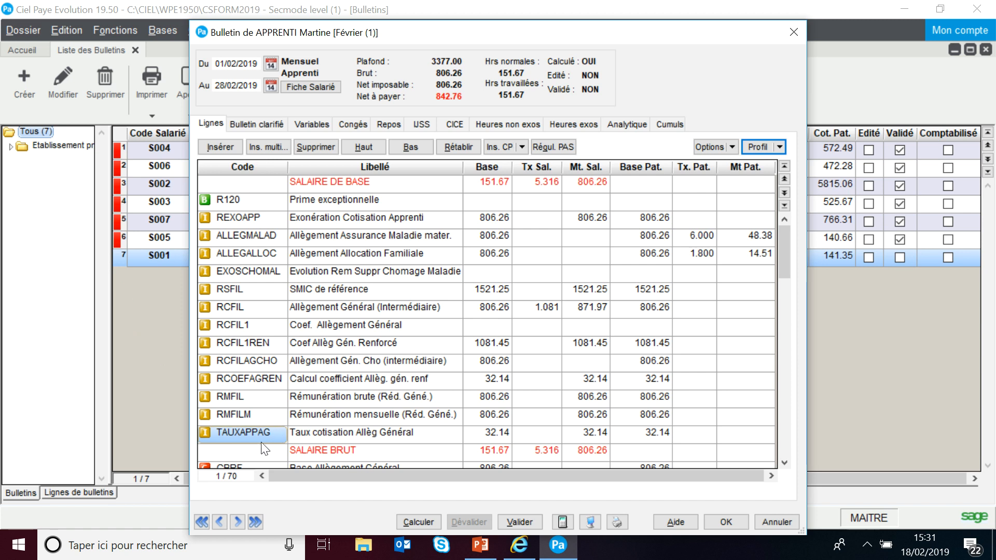
click(320, 439)
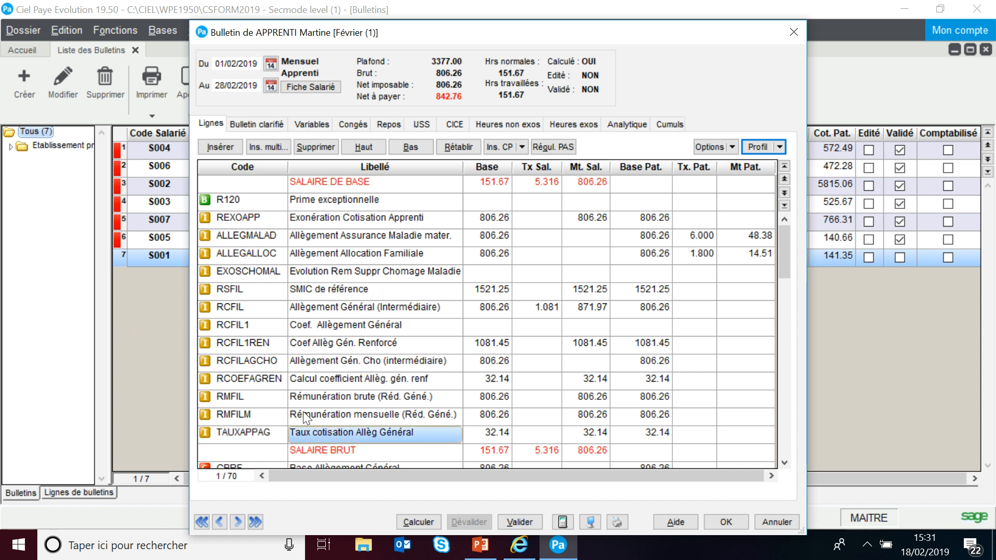
Review the CBRF and CBRGAA base lines and the apprentice contribution lines from C120APPEXO and C120APPSUP onward
scroll(311, 431, down, 1)
click(264, 438)
click(262, 452)
scroll(263, 452, down, 1)
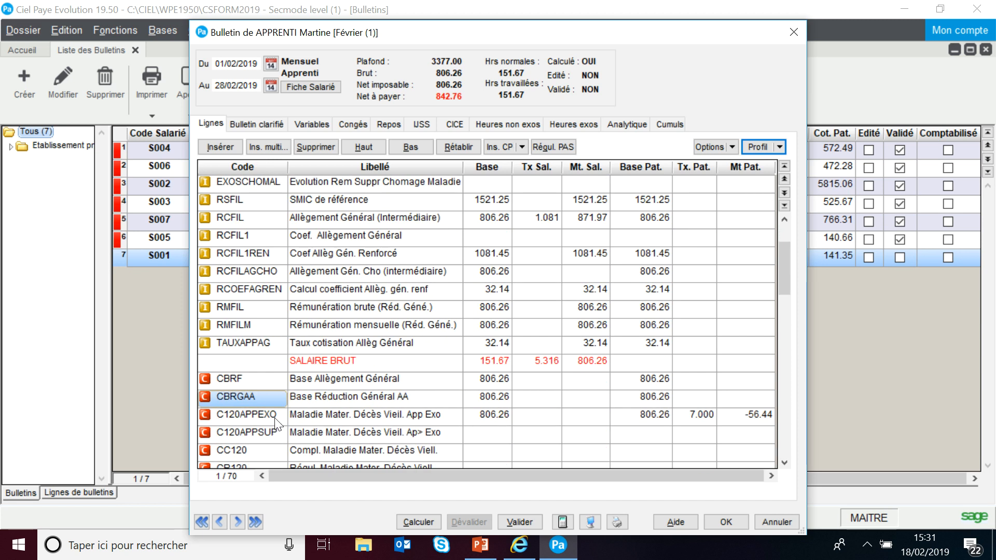
click(271, 433)
click(275, 416)
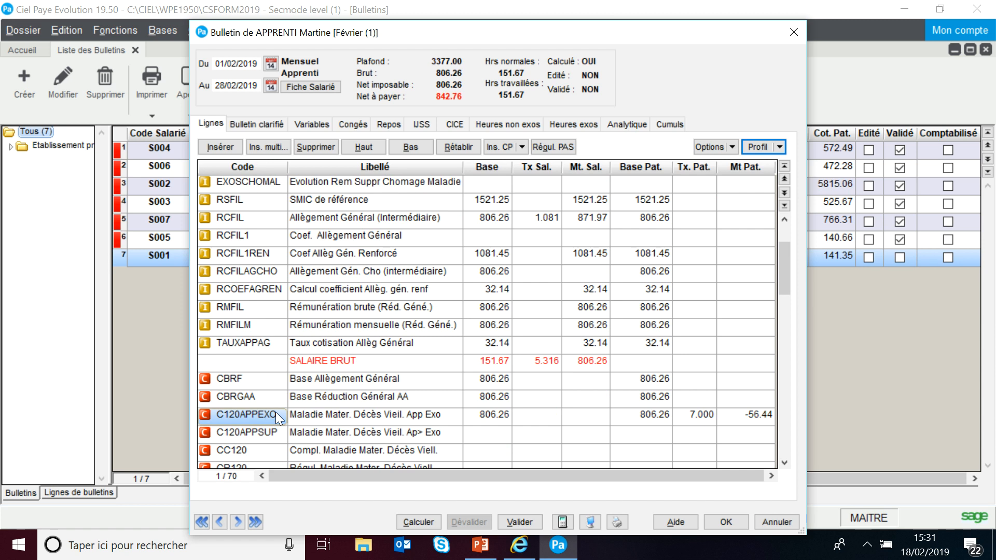
click(270, 433)
scroll(315, 430, down, 2)
scroll(314, 429, down, 4)
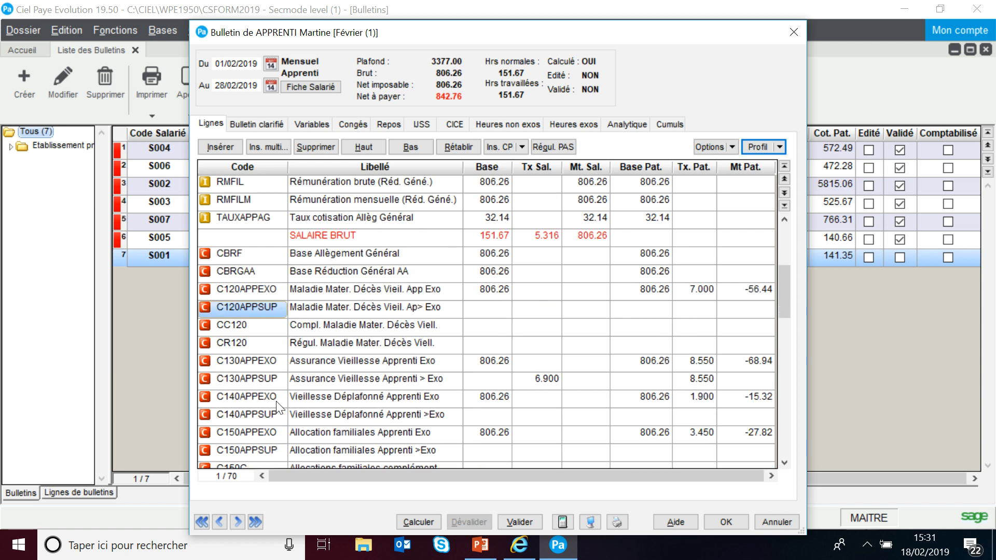
scroll(287, 422, down, 5)
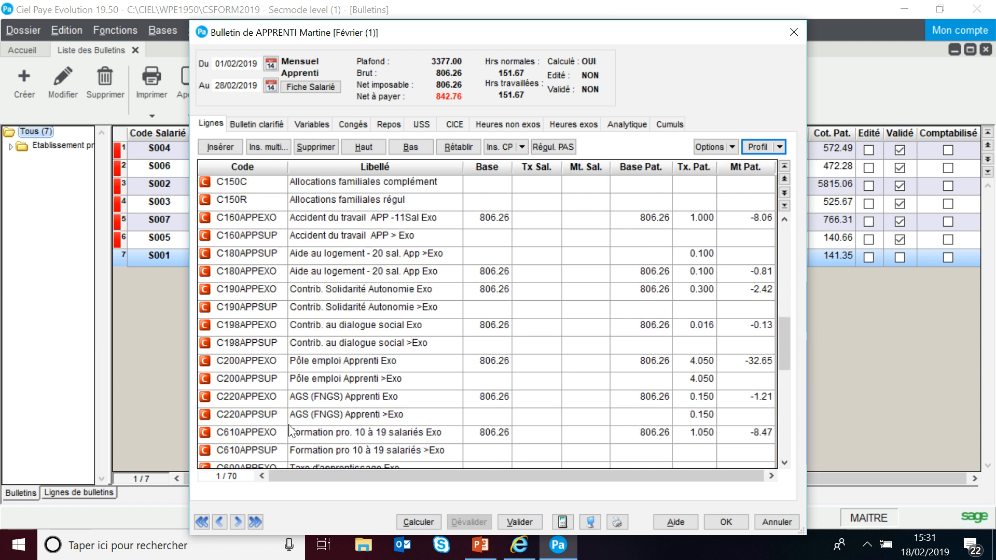
scroll(281, 405, down, 3)
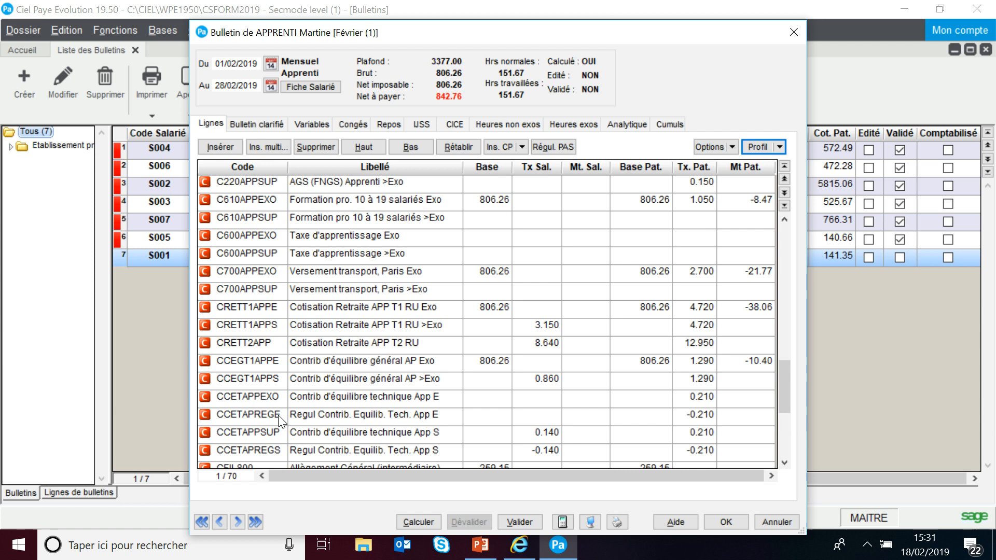
Review the general relief lines CFIL800, CFIL800A, CFIL800PAA, CFIL800REN and TOTCOTISAG, and return to the start of the payslip
click(255, 383)
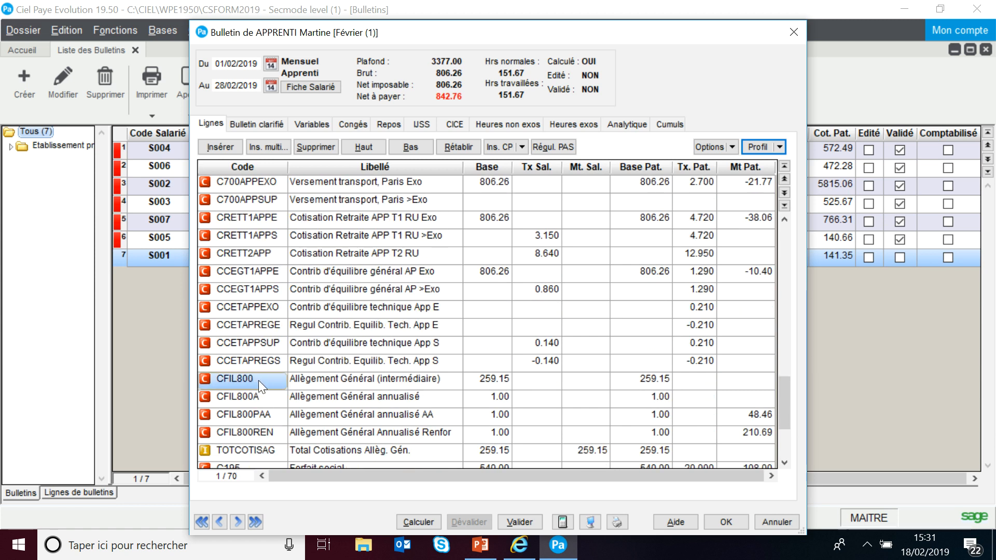
click(242, 400)
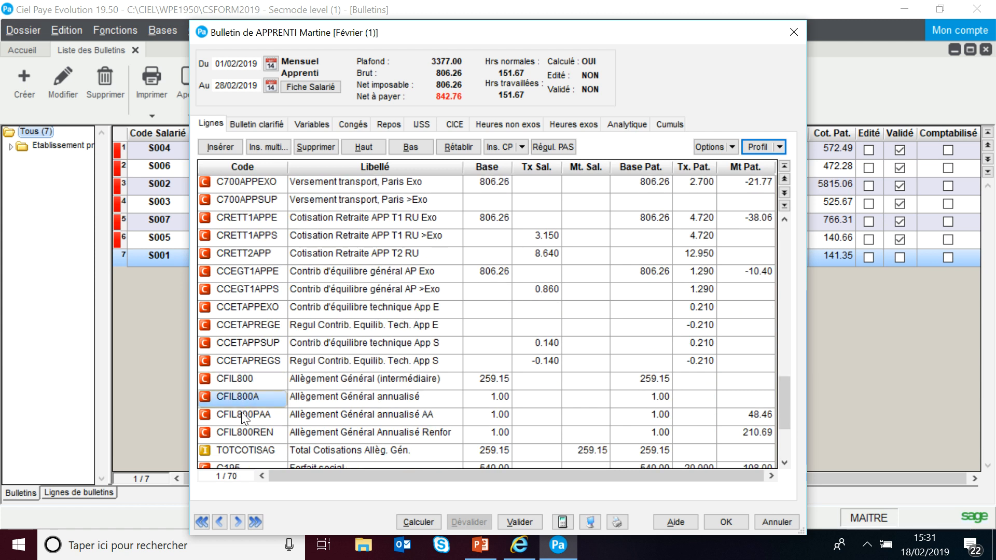
click(242, 413)
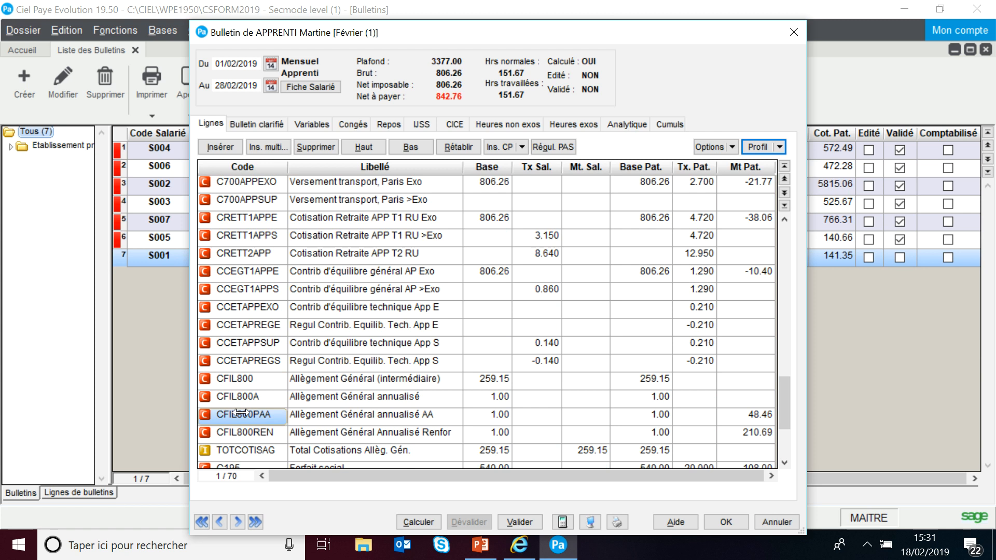
click(248, 436)
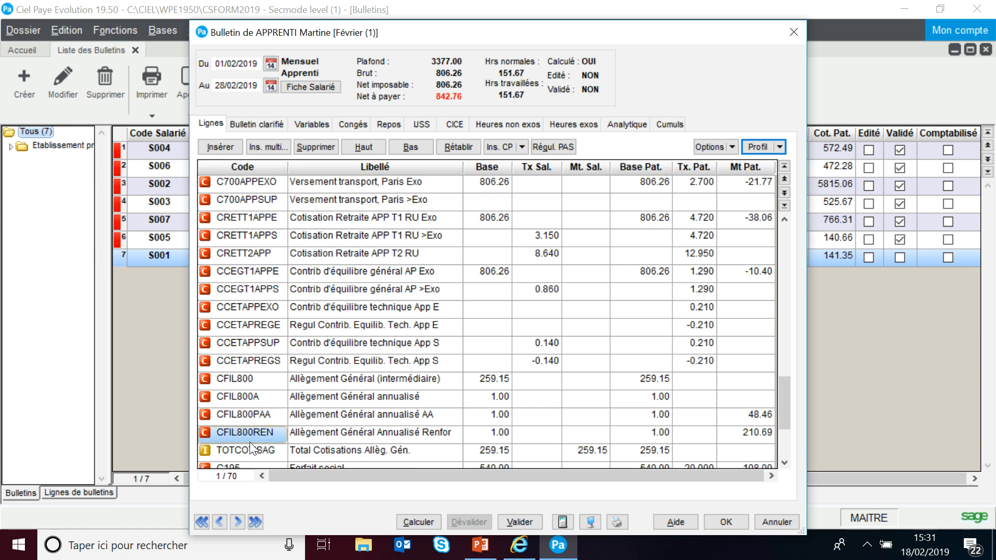
click(247, 449)
scroll(247, 447, down, 1)
scroll(251, 451, down, 3)
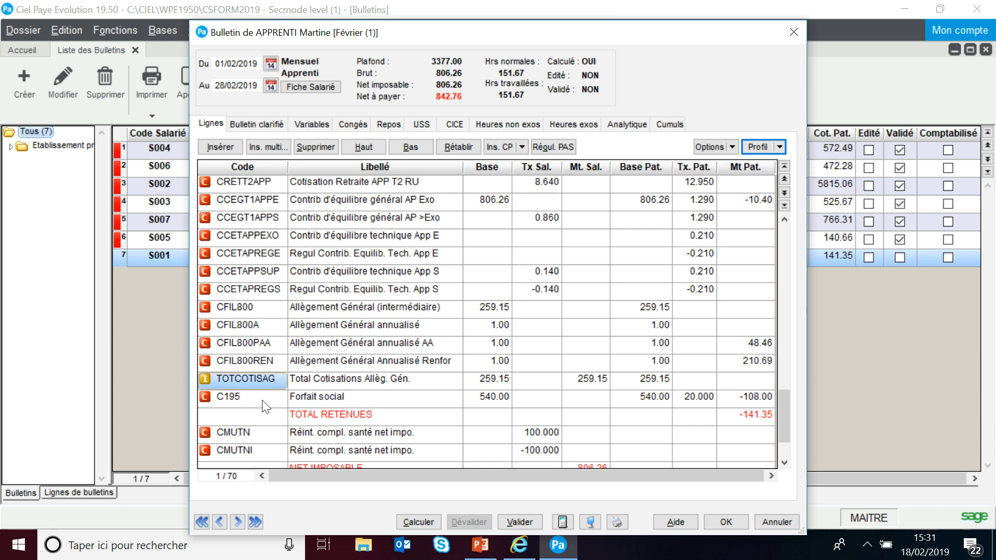
click(270, 310)
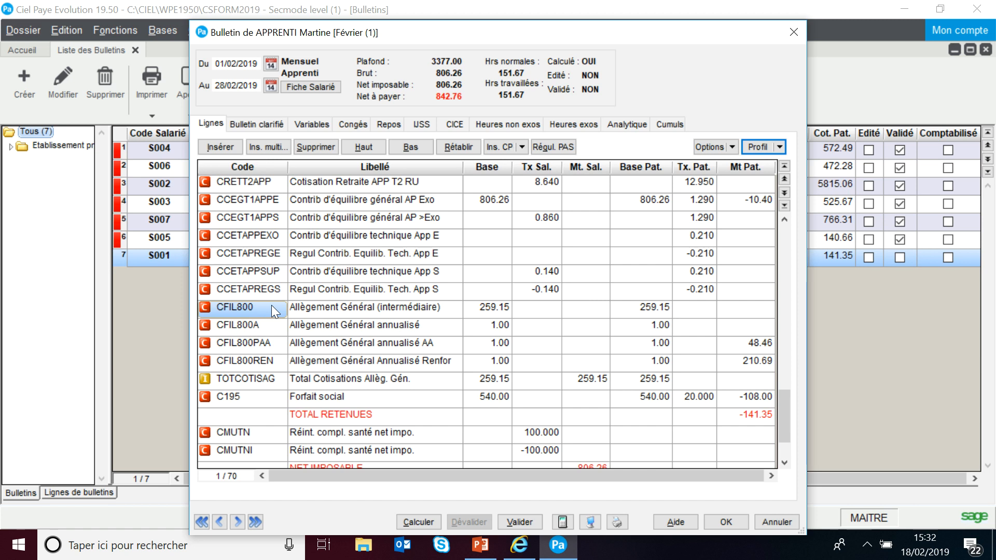
scroll(272, 305, up, 8)
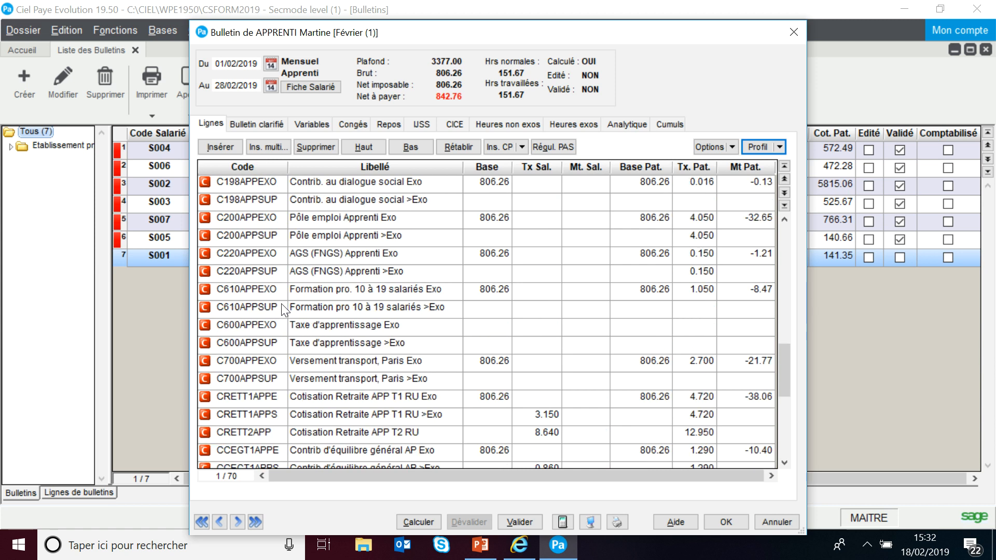
scroll(281, 303, up, 10)
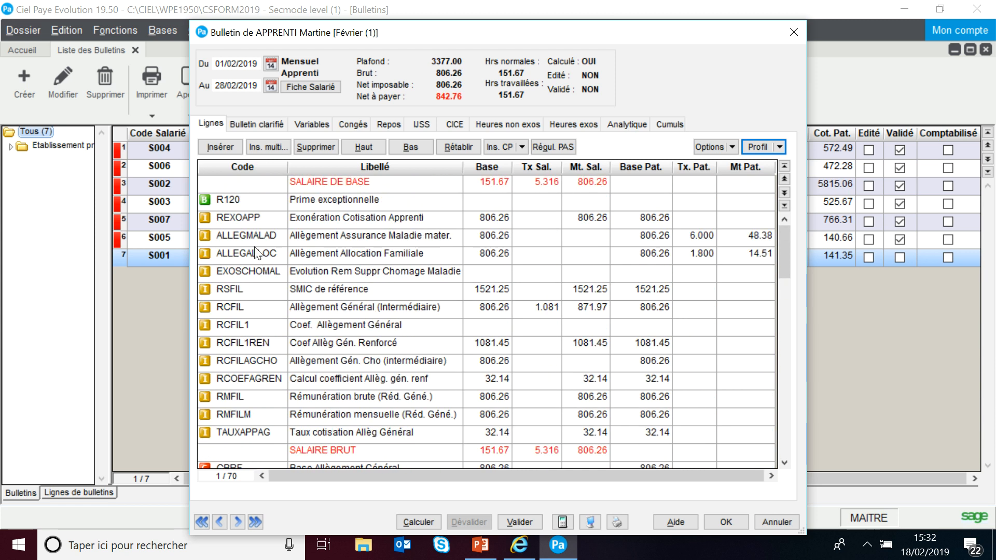
Examine the base amounts of the relief calculation lines RSFIL, RCFIL, RCFIL1, RCFIL1REN and RCFILAGCHO in the payslip
click(344, 290)
click(483, 289)
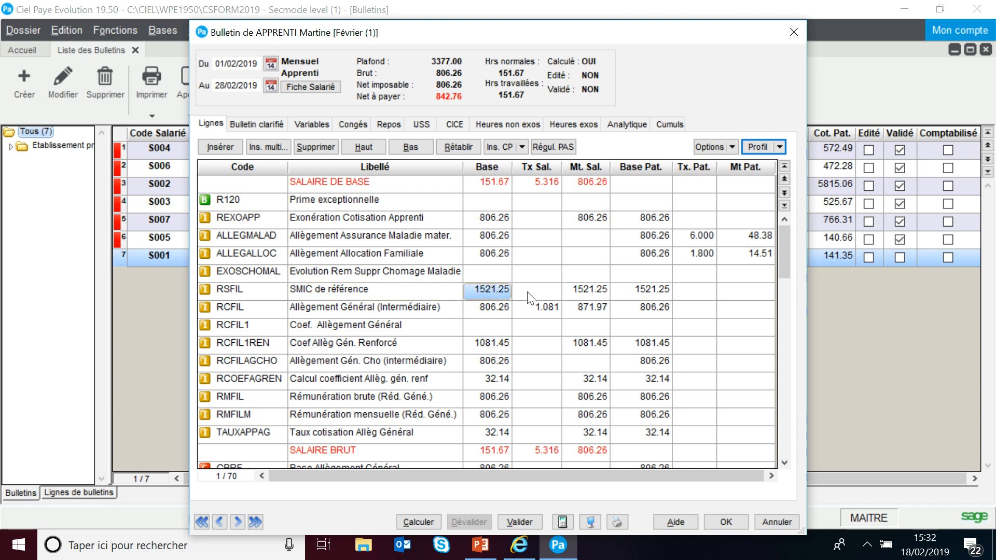
click(503, 308)
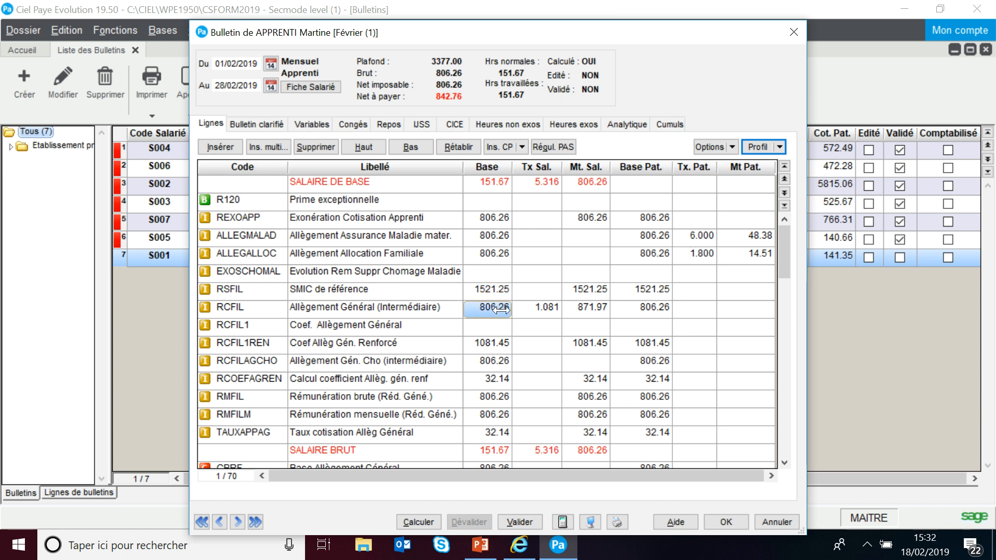
click(473, 325)
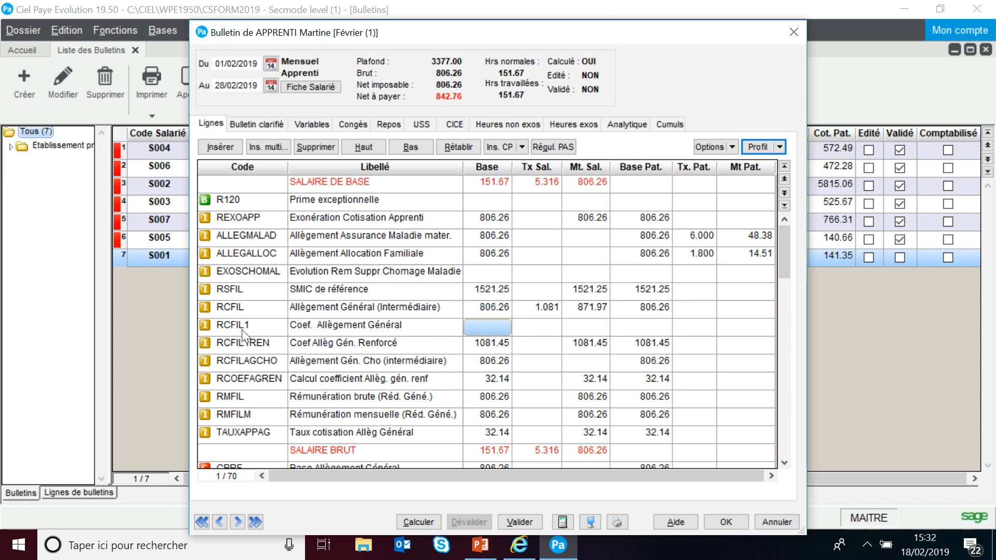
click(244, 344)
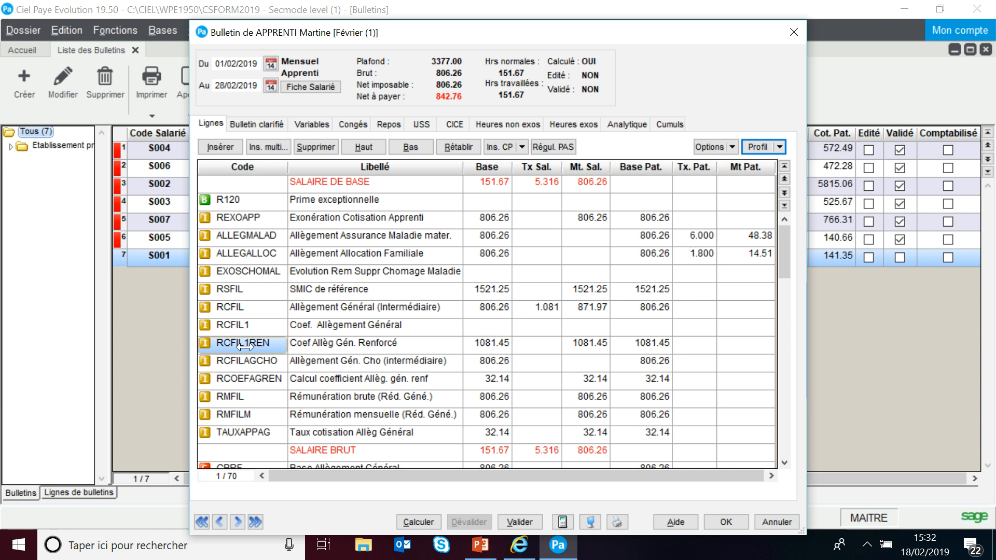
click(501, 344)
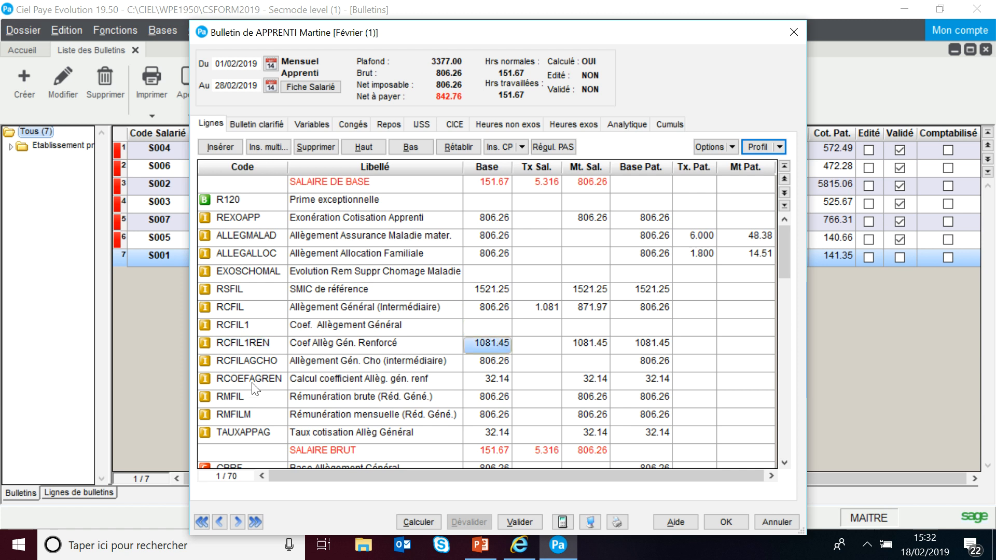
click(234, 363)
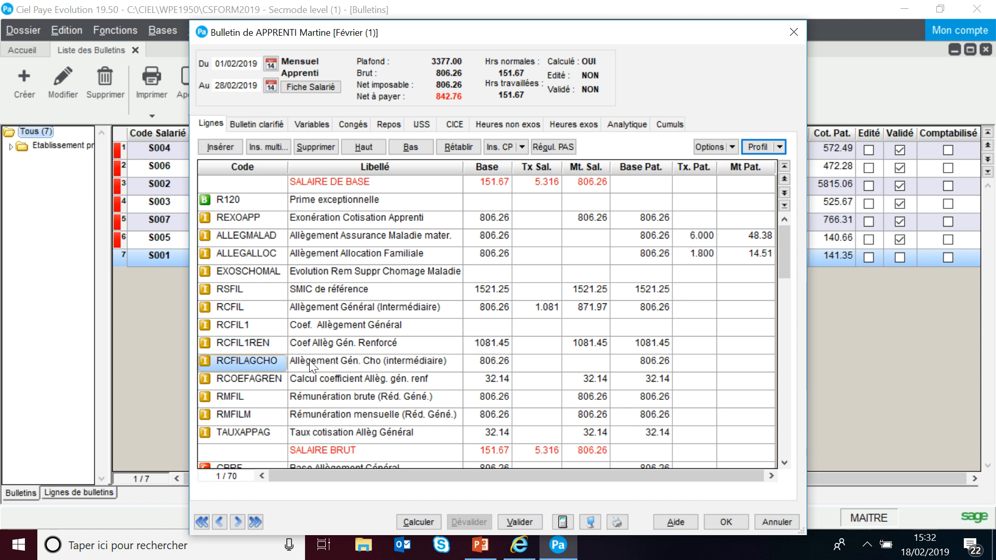
click(485, 361)
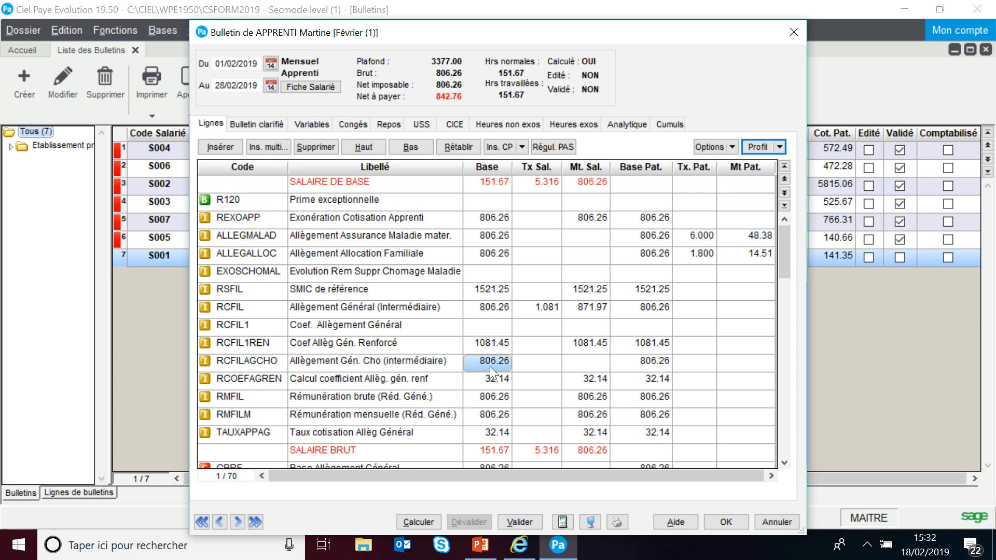
click(253, 366)
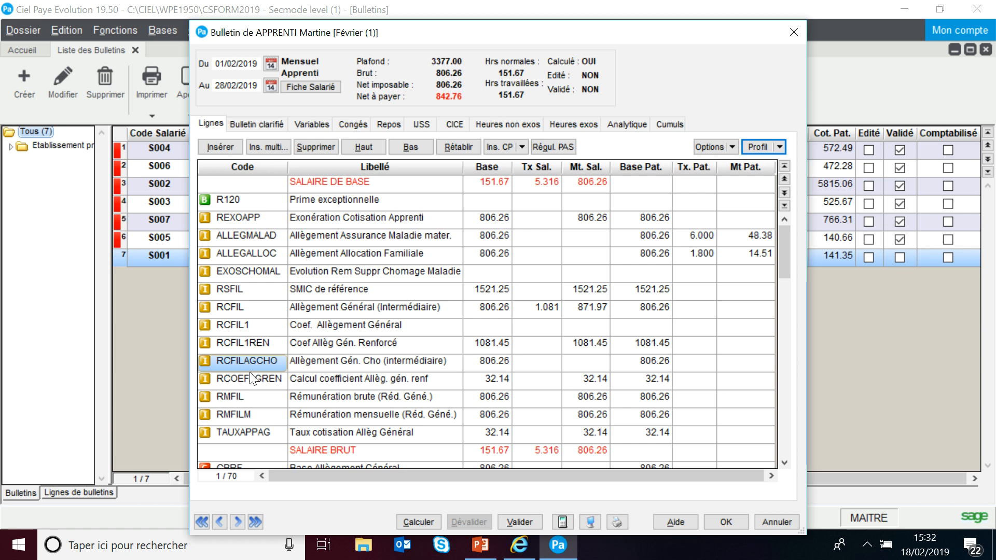
Review the coefficient and remuneration lines RCOEFAGREN, RMFIL, RMFILM and TAUXAPPAG, and return to the general relief coefficient line RCFIL1
click(253, 379)
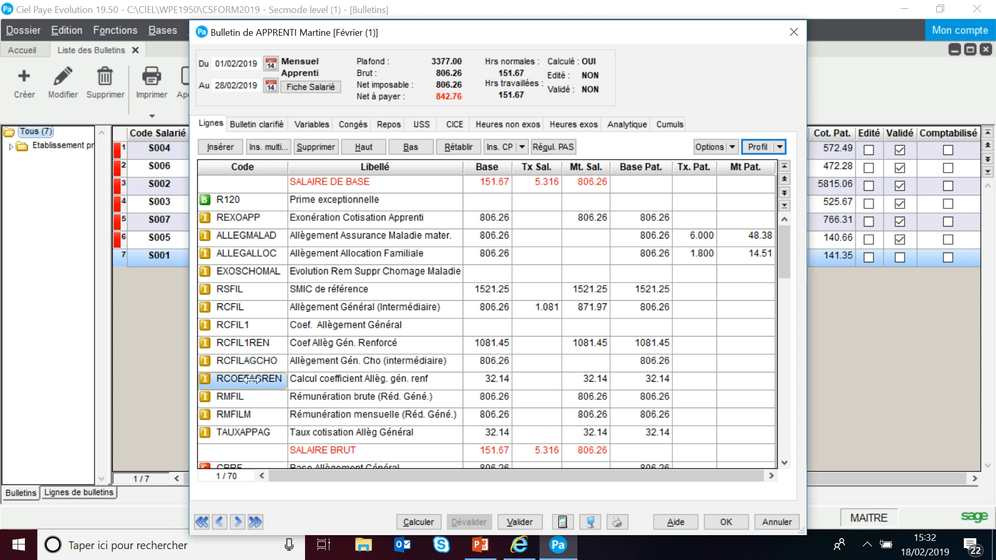
click(348, 379)
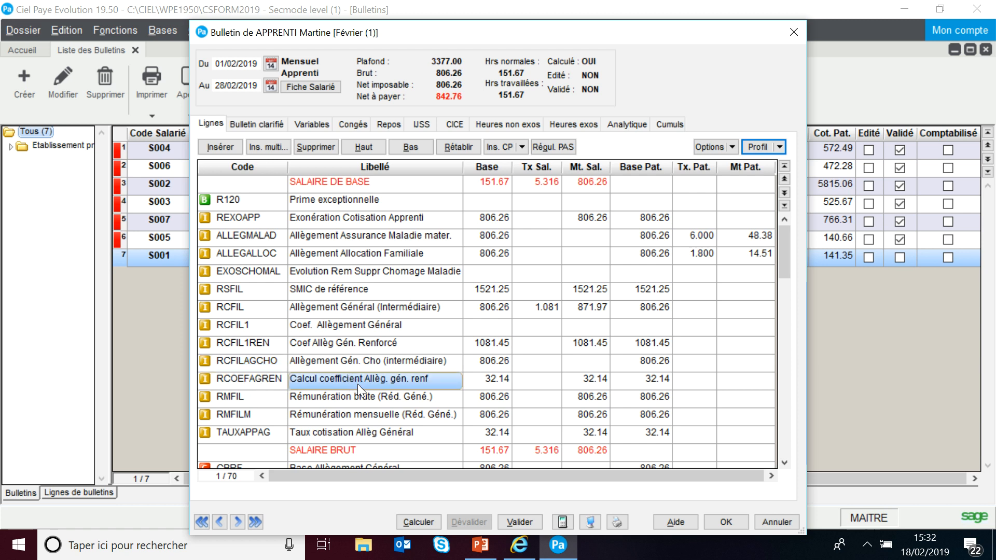
click(486, 381)
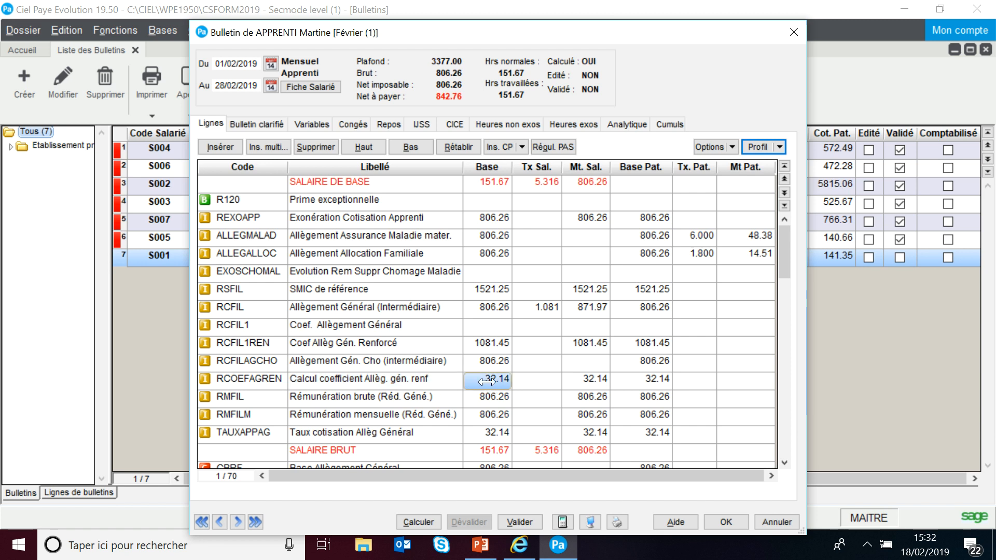
click(253, 397)
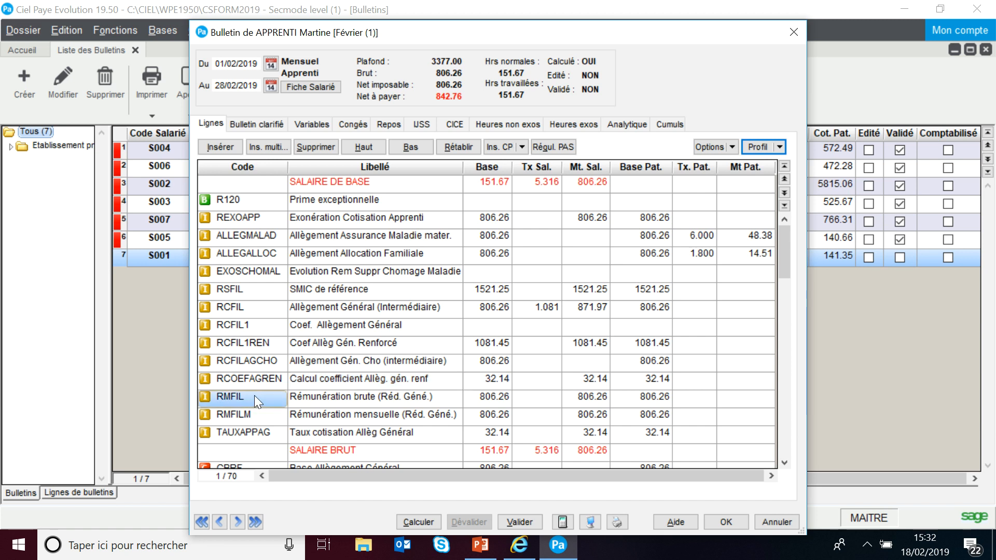
click(255, 415)
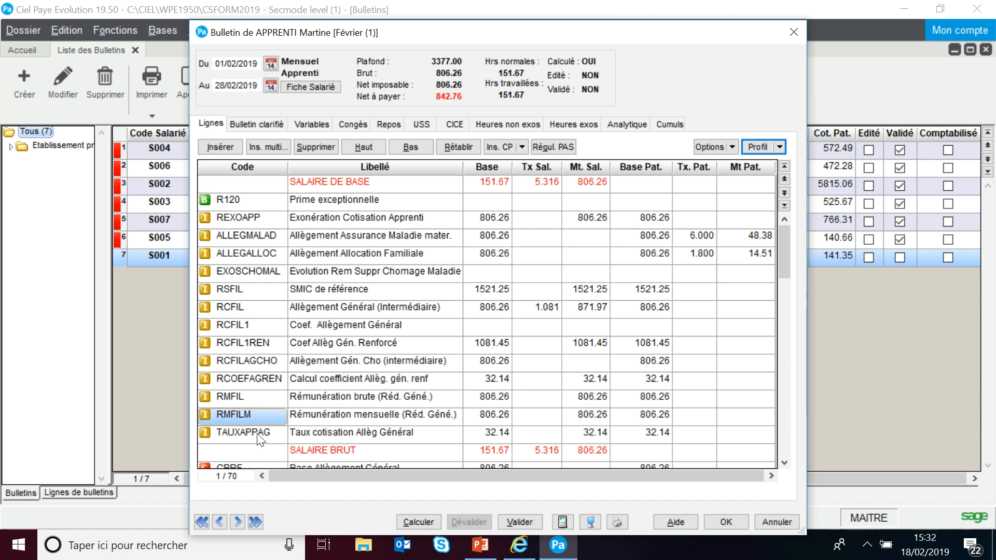
click(256, 432)
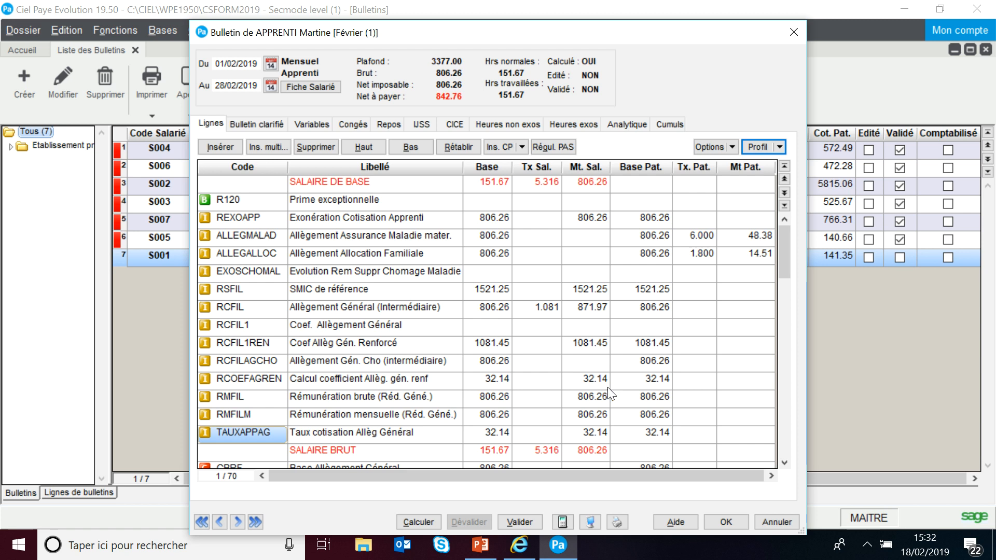
click(259, 327)
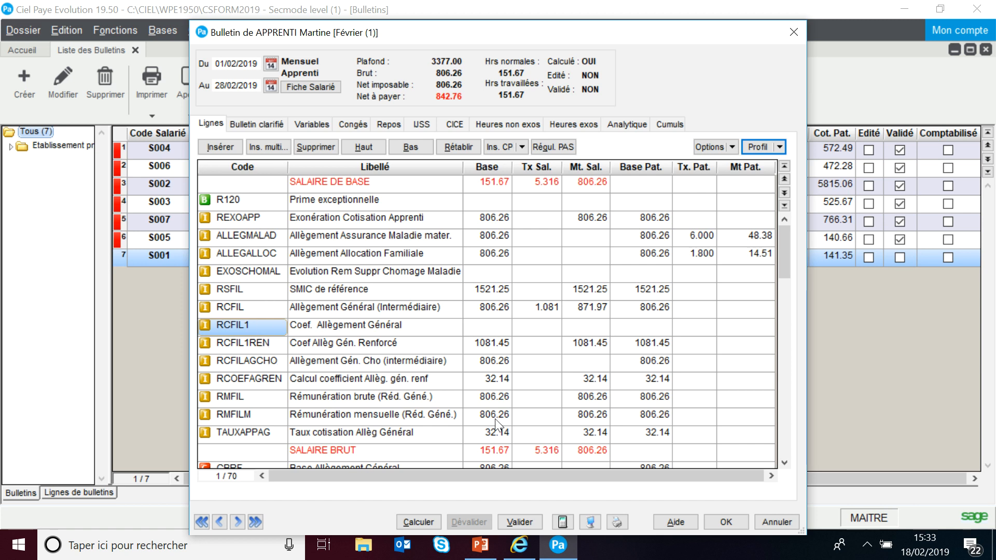
Check the base of the apprentice exemption line REXOAPP against the general relief base lines CBRF and CBRGAA
click(262, 221)
click(466, 222)
scroll(260, 415, down, 3)
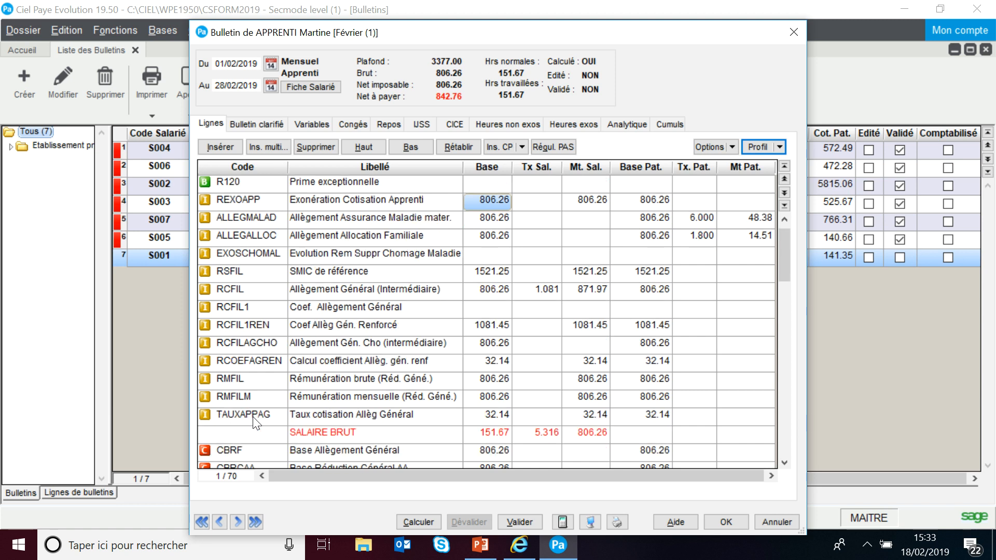
click(255, 415)
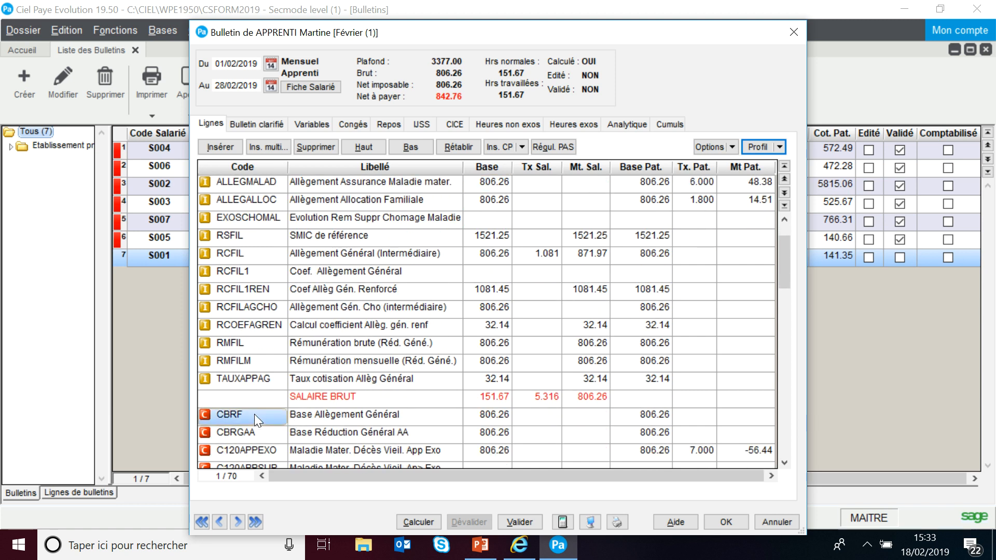
click(255, 432)
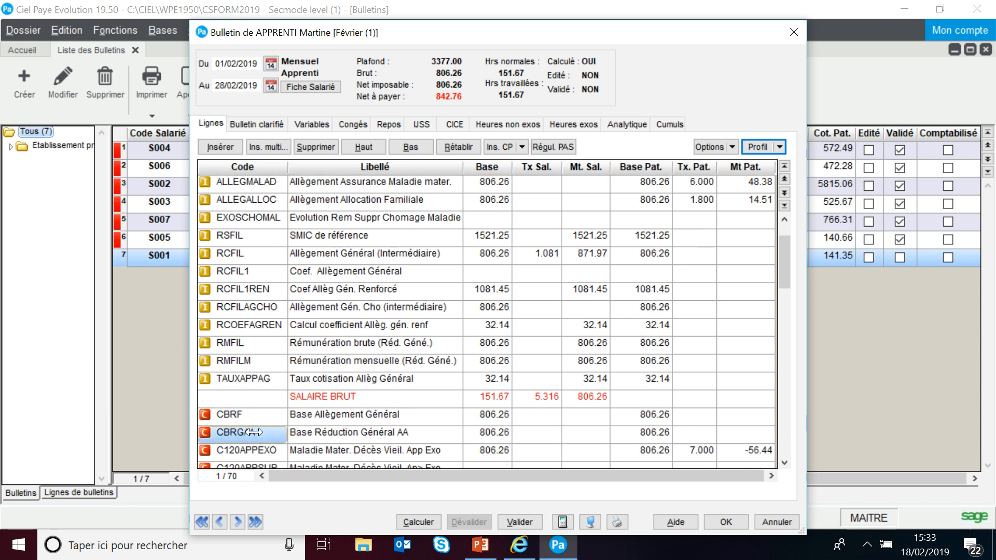
click(481, 420)
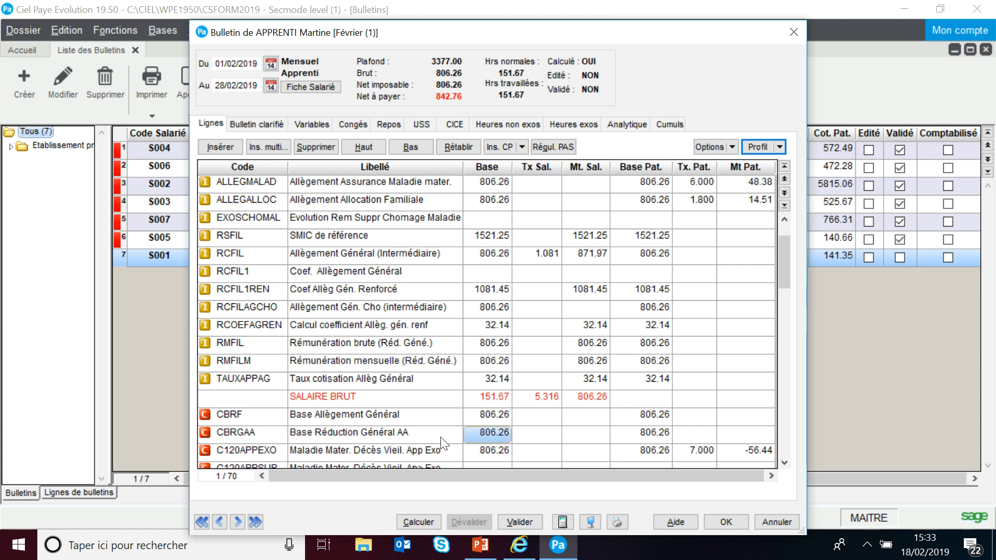
scroll(260, 428, down, 1)
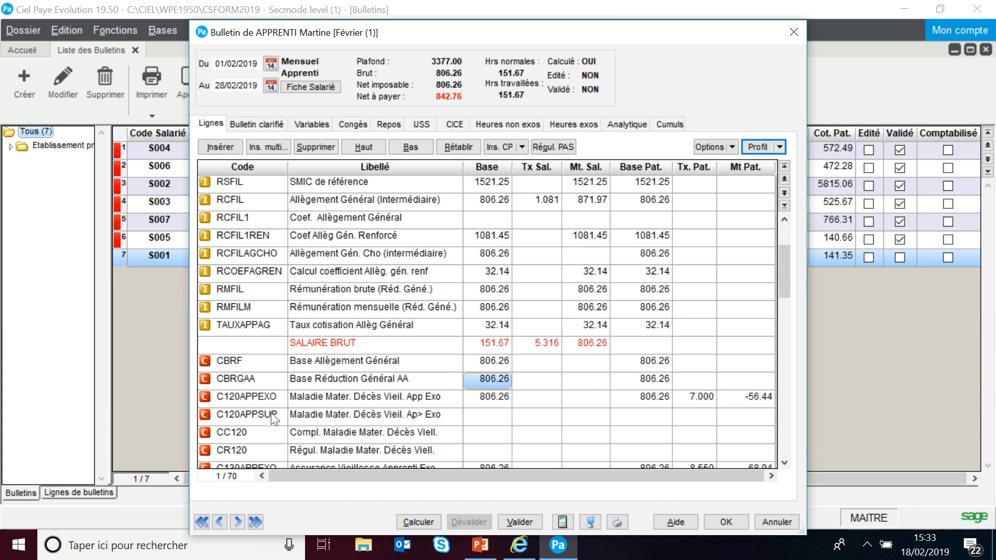
Check the base of CFIL800 and the employer amounts of the annualised relief lines CFIL800A, CFIL800PAA and CFIL800REN
scroll(274, 419, down, 10)
scroll(275, 395, down, 5)
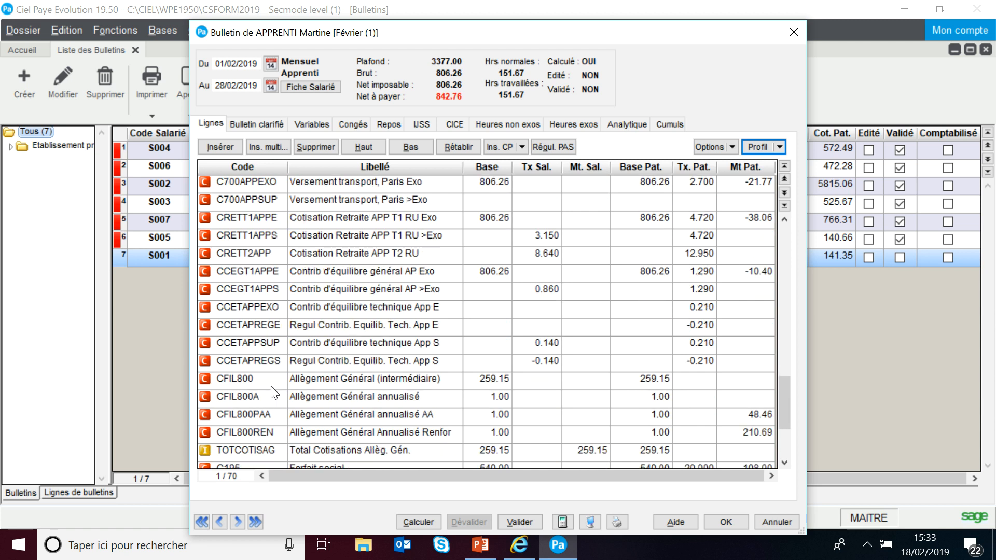
click(271, 387)
click(505, 380)
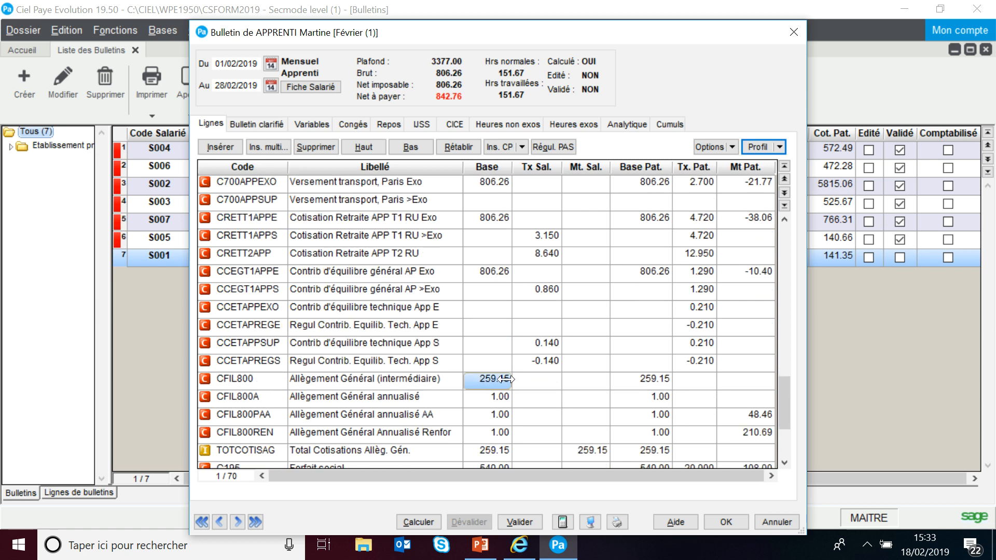
click(244, 395)
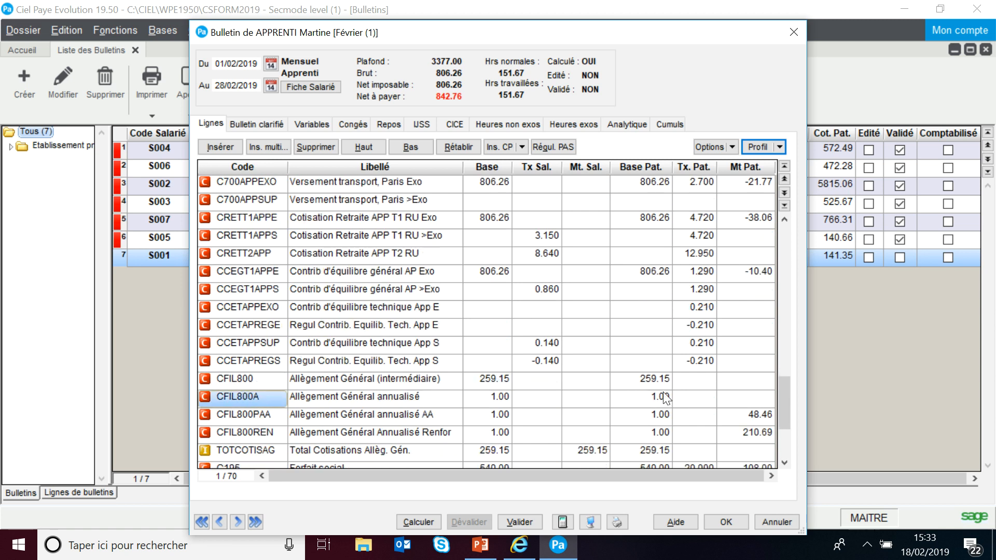
click(737, 398)
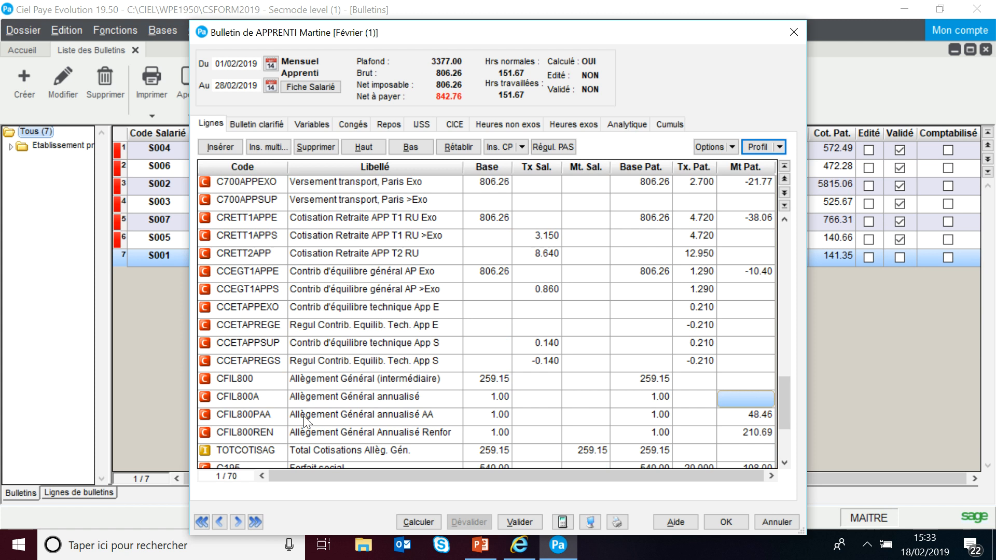
click(275, 415)
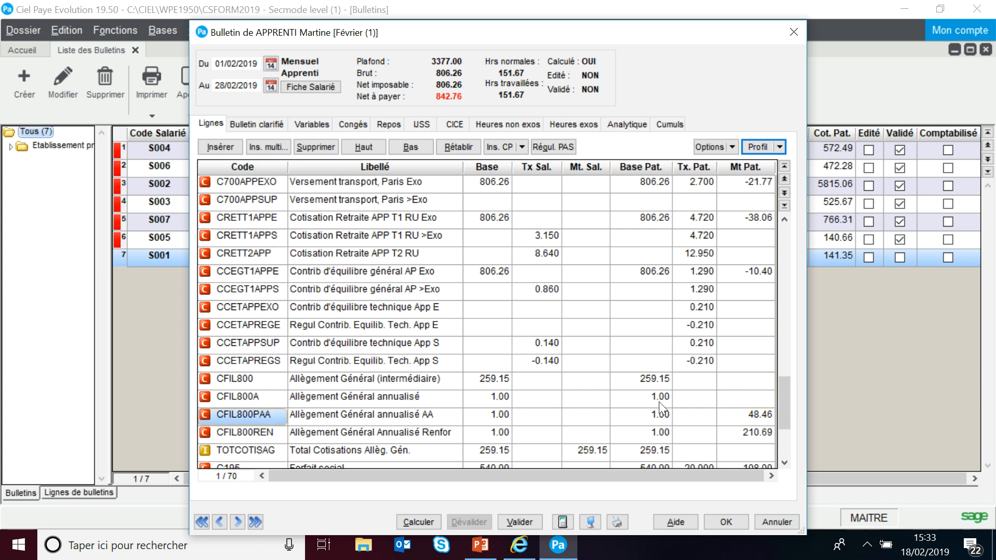
click(758, 415)
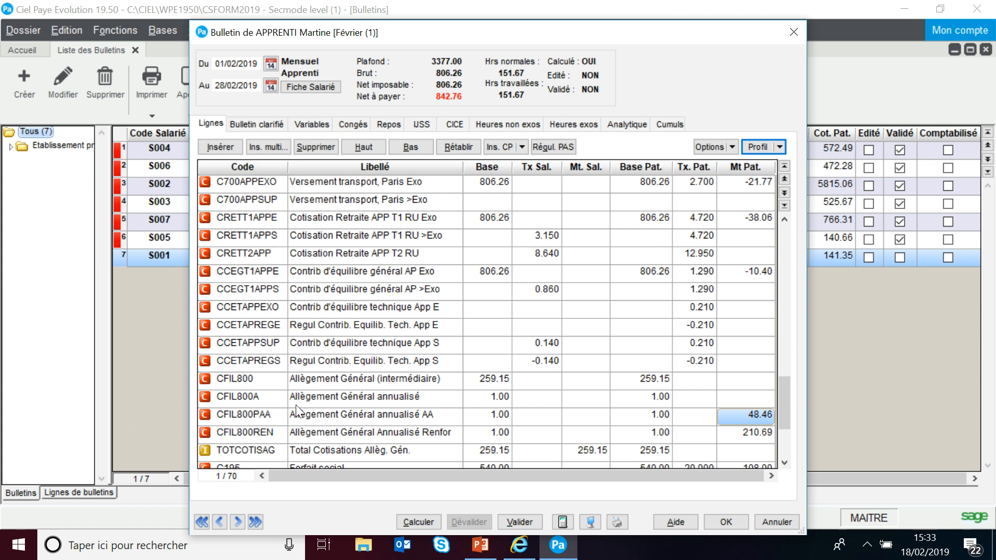
click(245, 432)
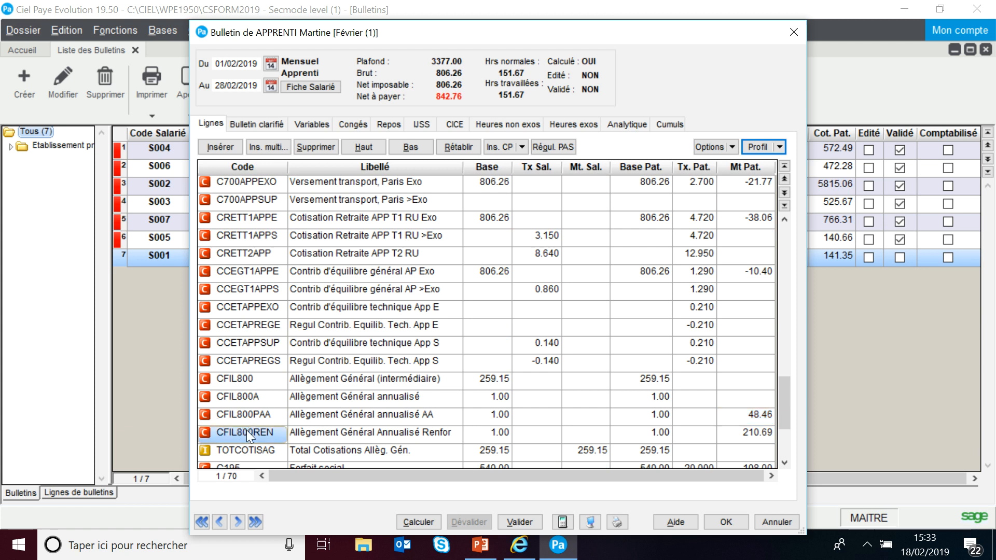
click(758, 436)
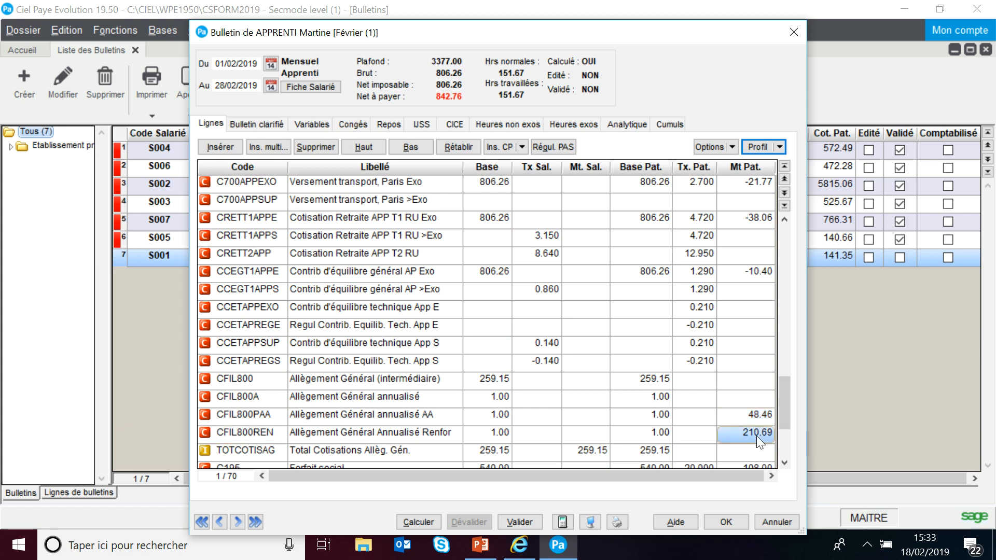
Compare the base of the relief contributions total line TOTCOTISAG with the base of the intermediate relief line CFIL800
click(505, 451)
click(276, 450)
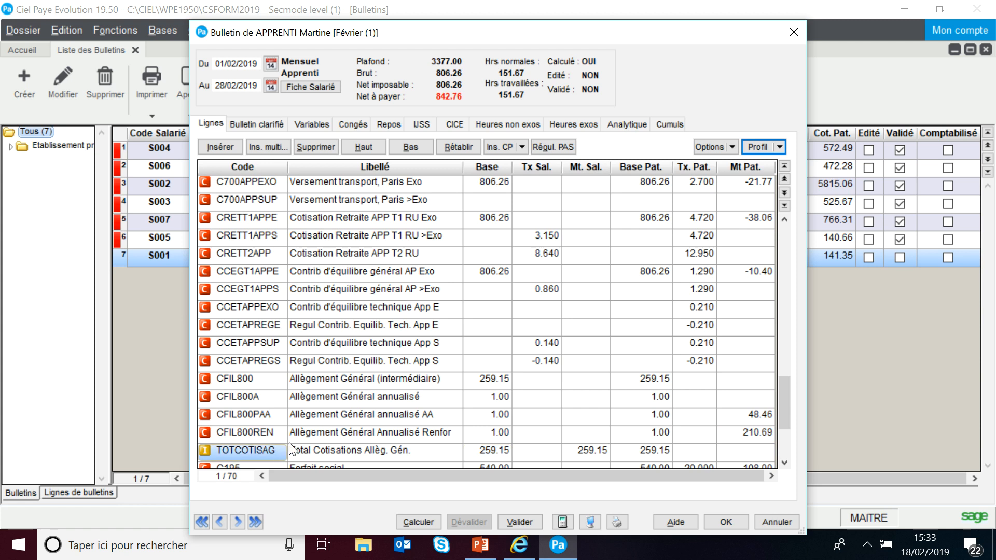
scroll(484, 454, down, 1)
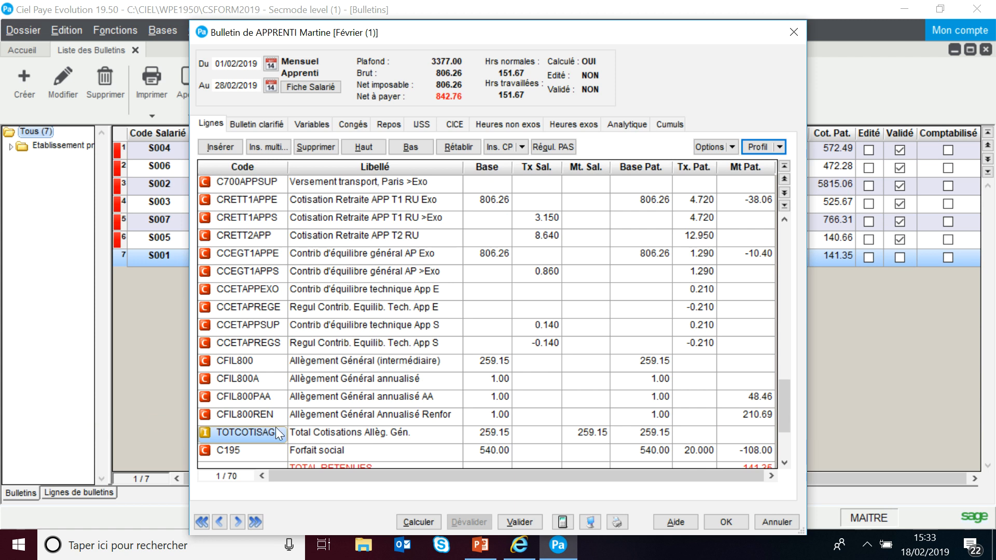
click(501, 435)
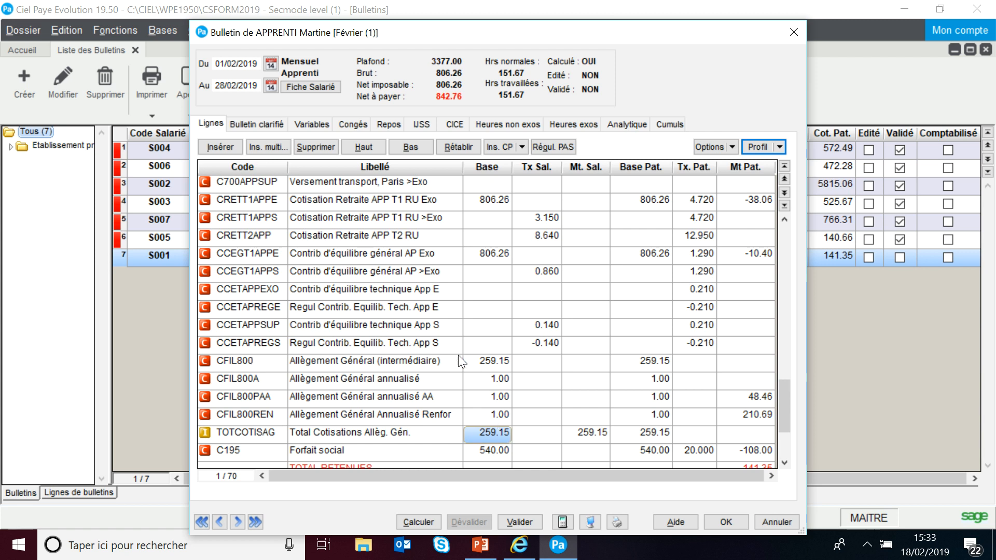
click(494, 359)
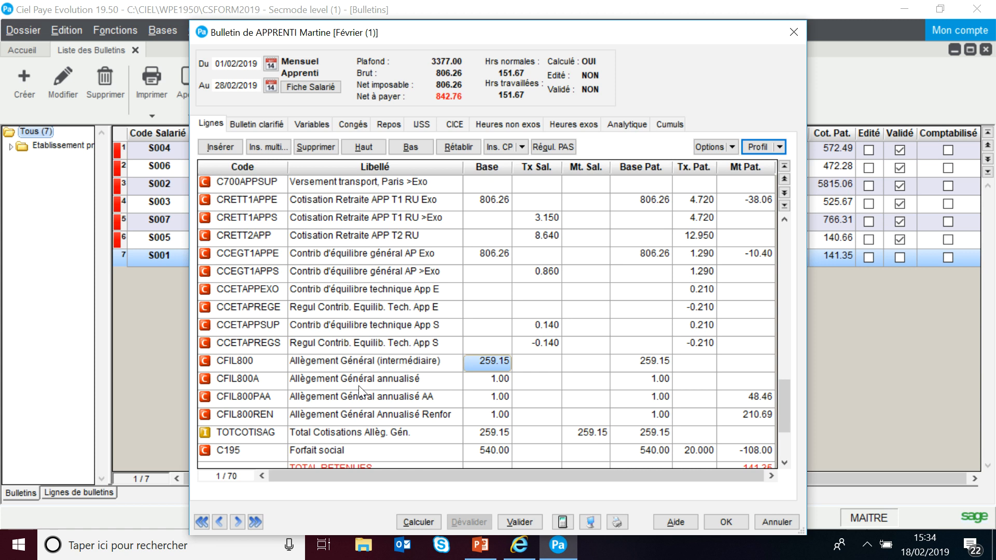
Return to the relief calculation lines near the start of the payslip and select the coefficient line RCFIL1
scroll(295, 363, up, 2)
scroll(296, 363, up, 12)
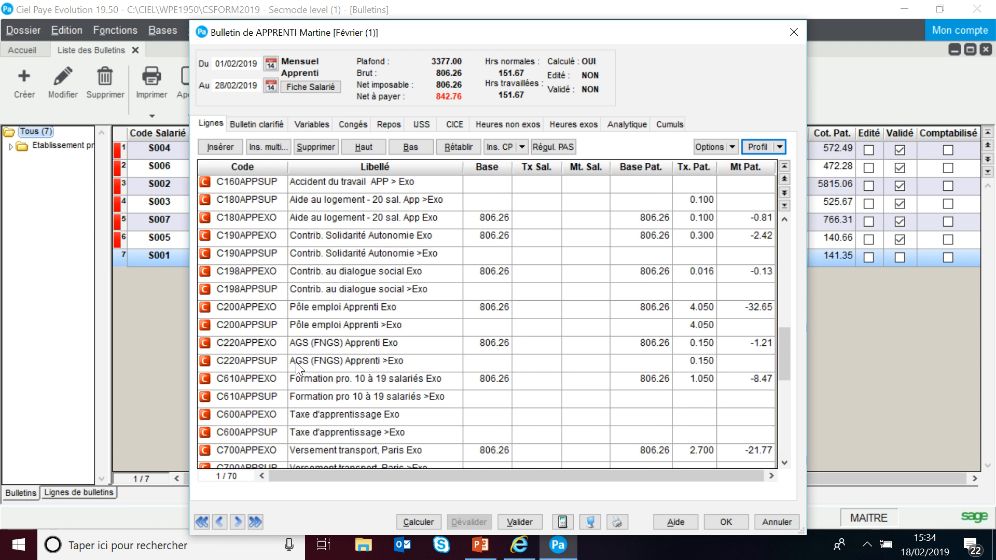
scroll(295, 361, up, 3)
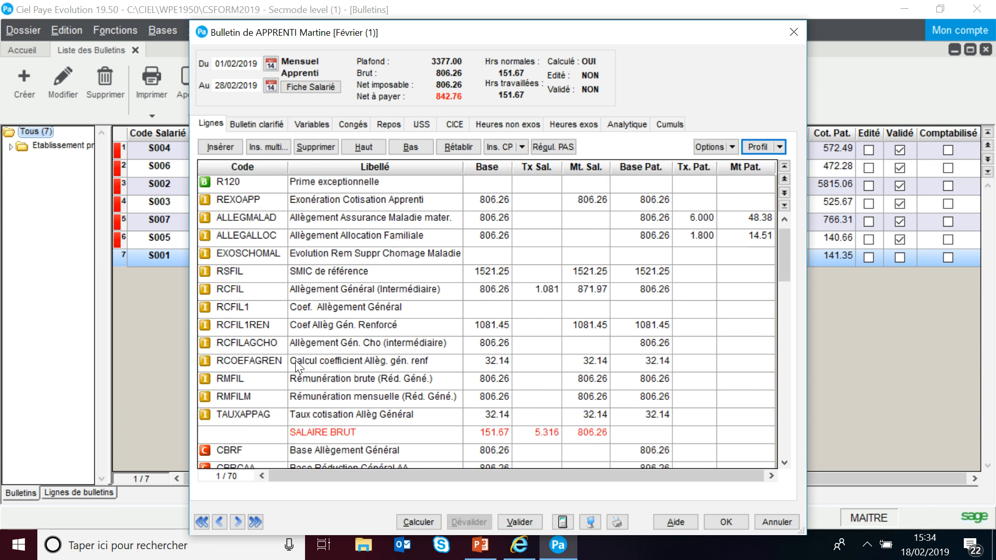
click(247, 312)
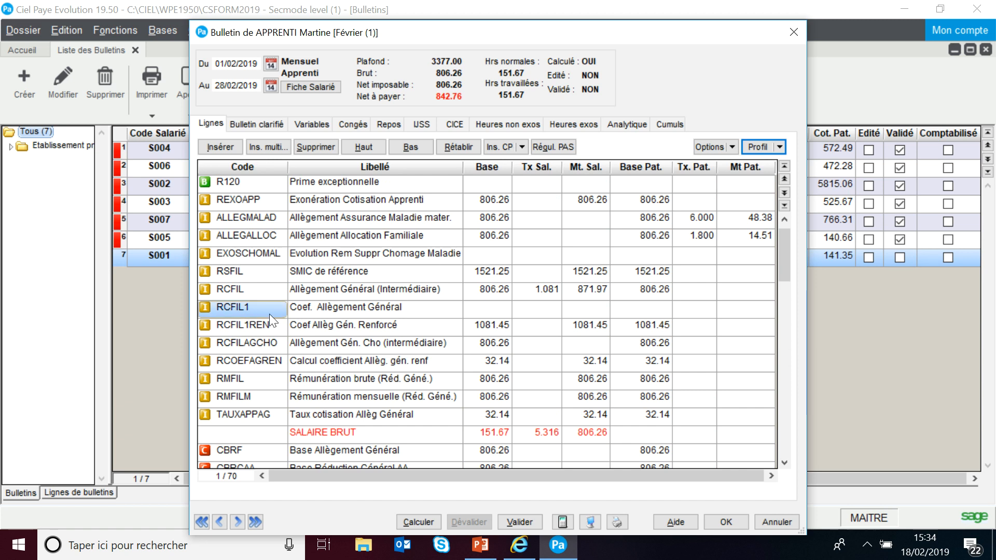
Examine the bases of RSFIL, RCFILAGCHO and TAUXAPPAG, plus the base, employee rate and employee amount of the relief line RCFIL
click(500, 271)
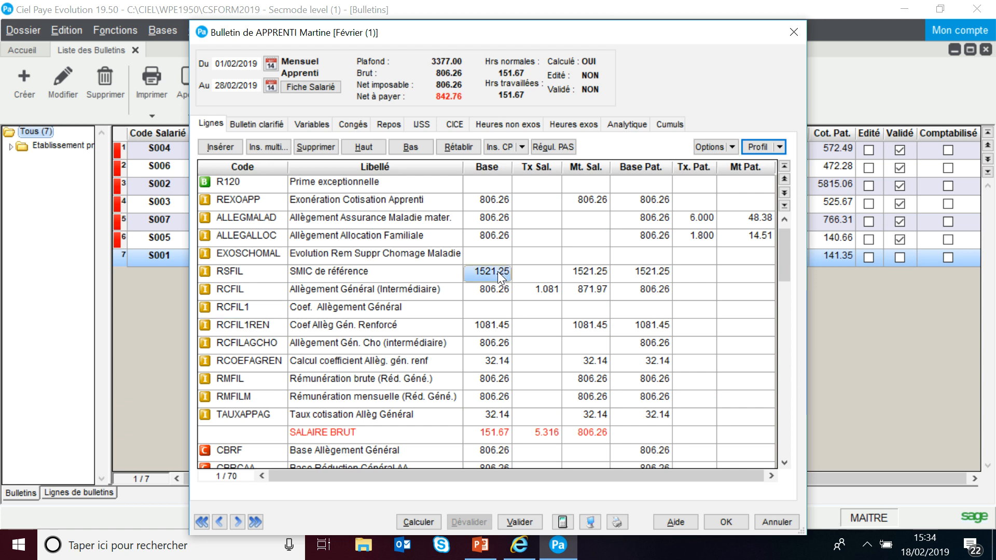
click(482, 347)
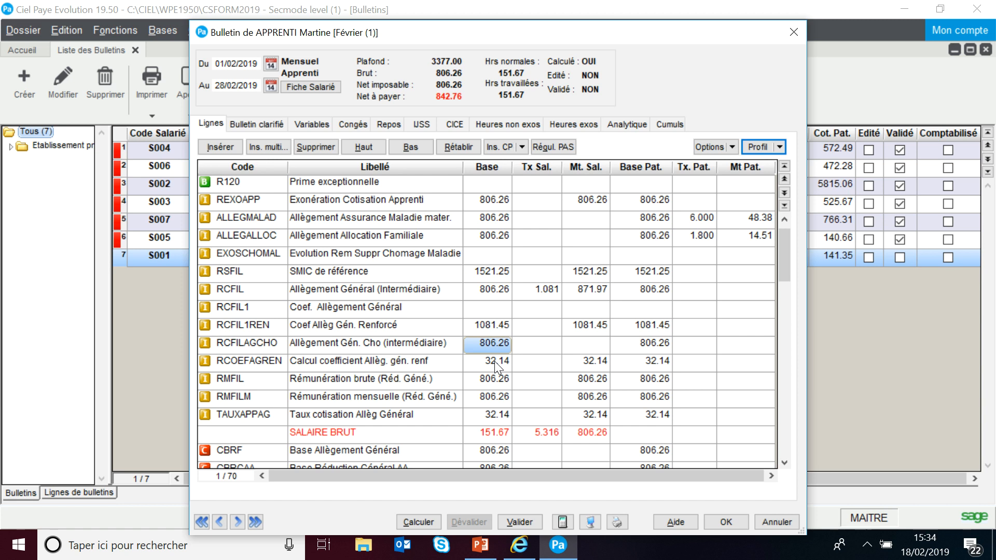
click(487, 385)
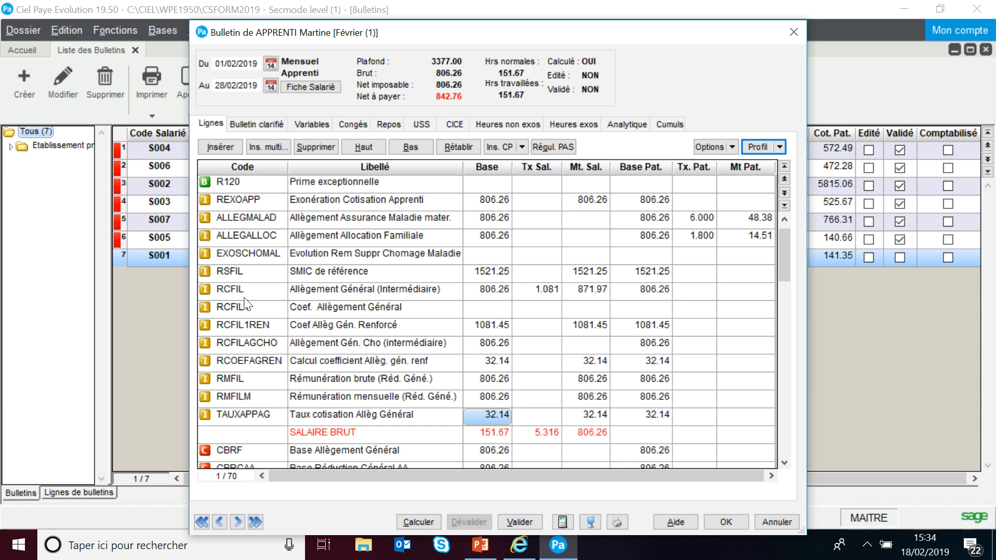
click(232, 291)
click(496, 293)
click(522, 296)
click(589, 293)
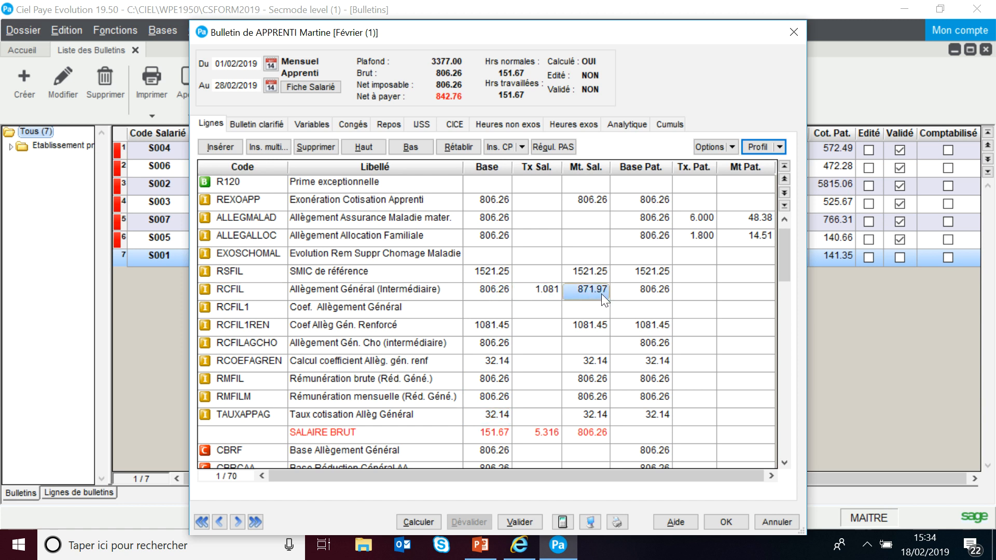
Examine the general relief base line CBRF and the general reduction base line CBRGAA below the gross salary
scroll(262, 395, down, 1)
click(270, 415)
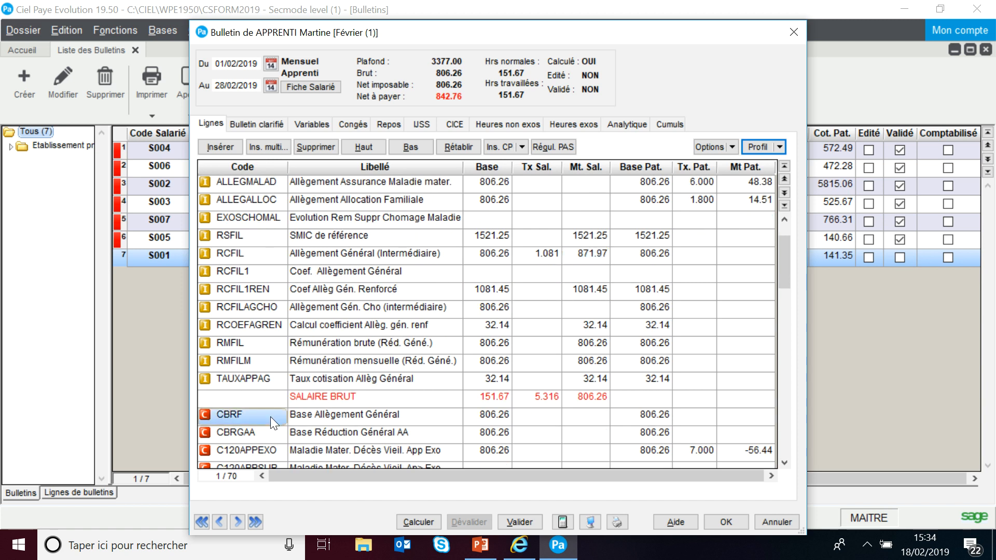
click(266, 431)
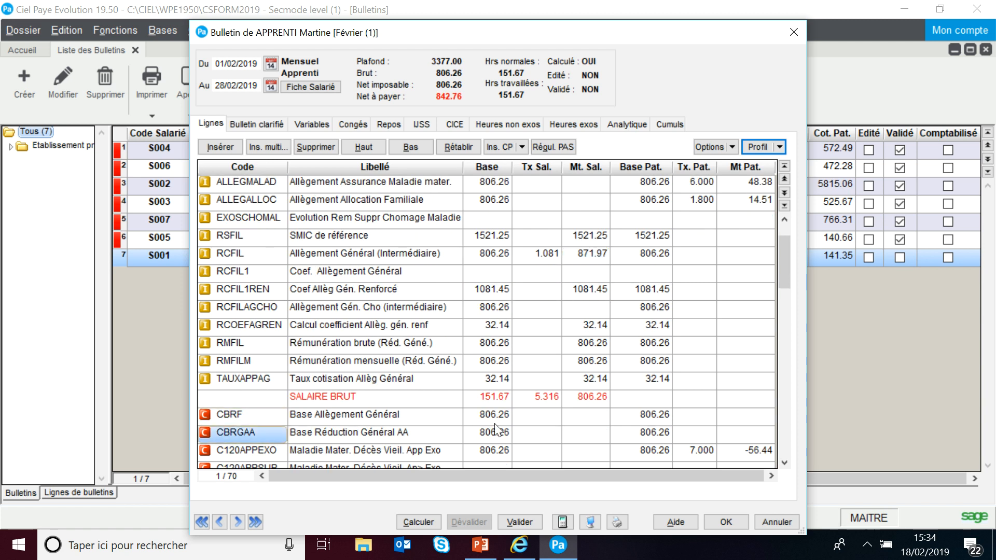
Review the base of CFIL800, the annualised relief lines CFIL800PAA and CFIL800REN, and the contributions total line TOTCOTISAG
scroll(548, 380, down, 7)
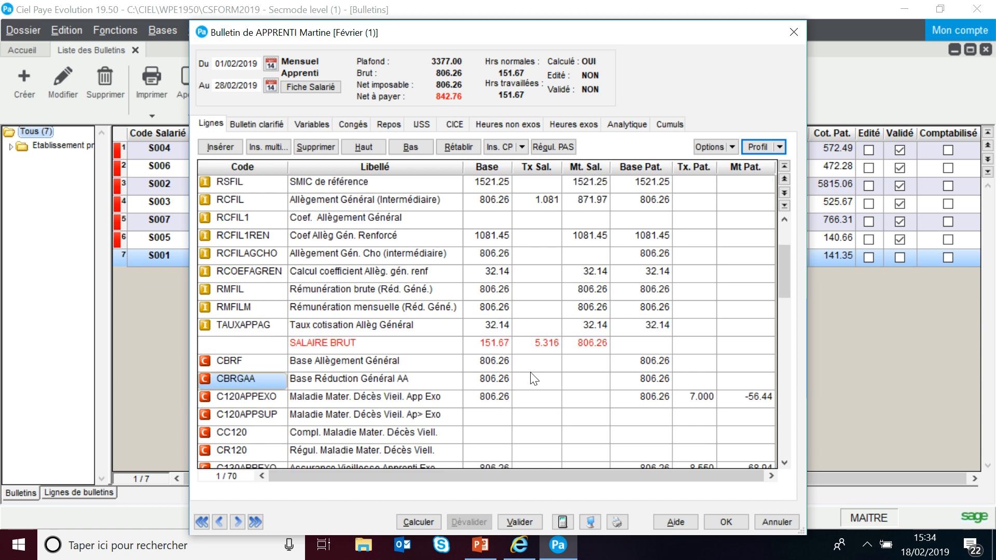
scroll(539, 378, down, 7)
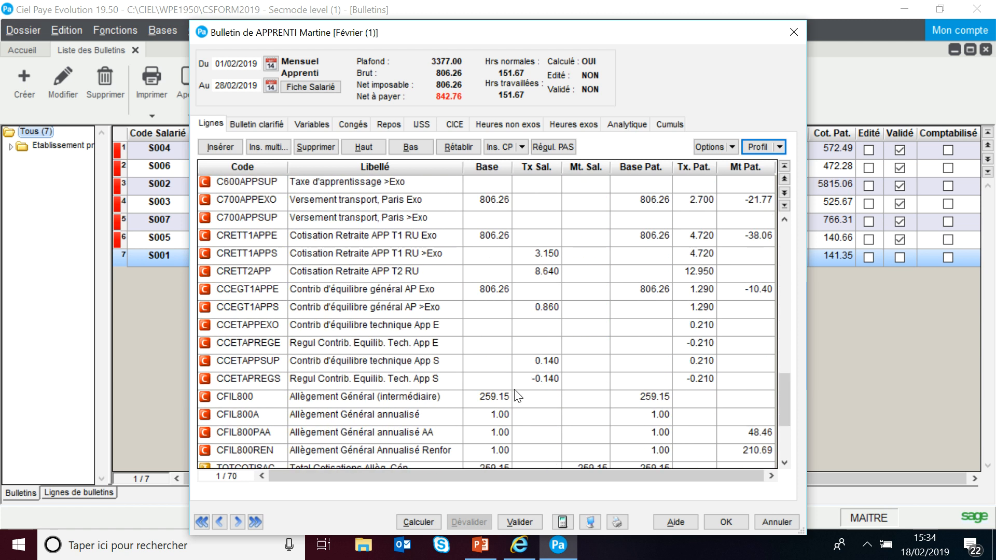
click(495, 397)
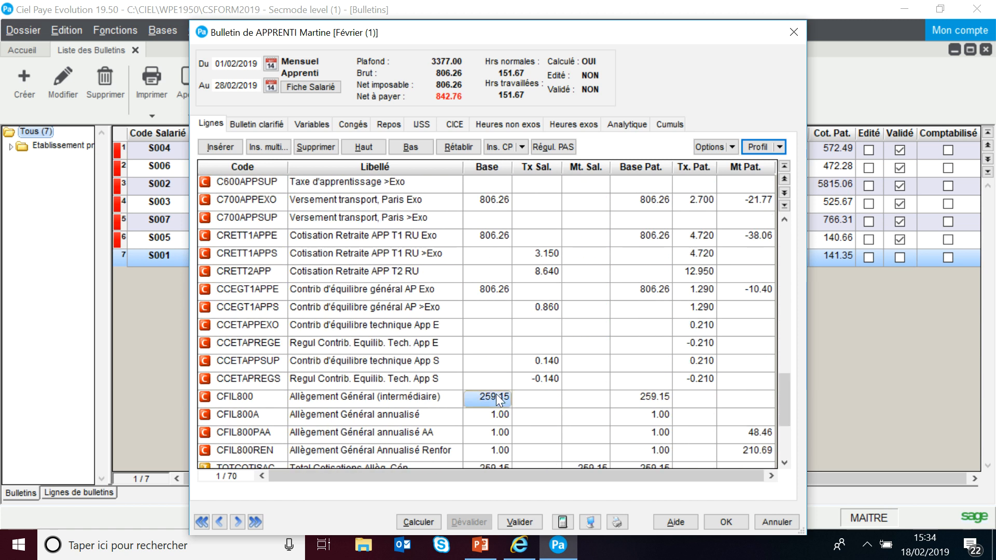
click(264, 431)
click(266, 453)
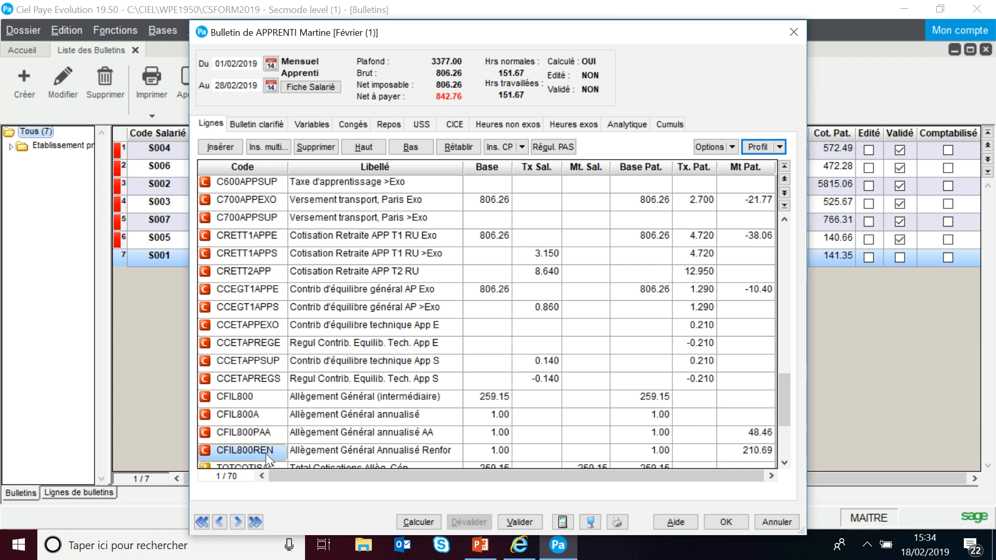
scroll(266, 453, down, 1)
click(266, 453)
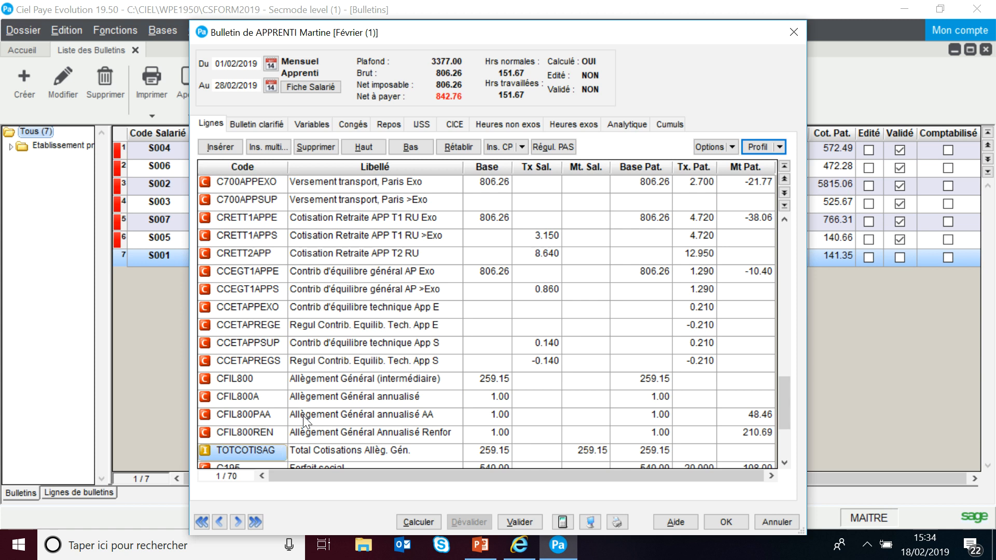
Return to the start of the payslip lines and check the base of the apprentice exemption line REXOAPP
scroll(301, 416, up, 2)
drag(784, 387, 804, 232)
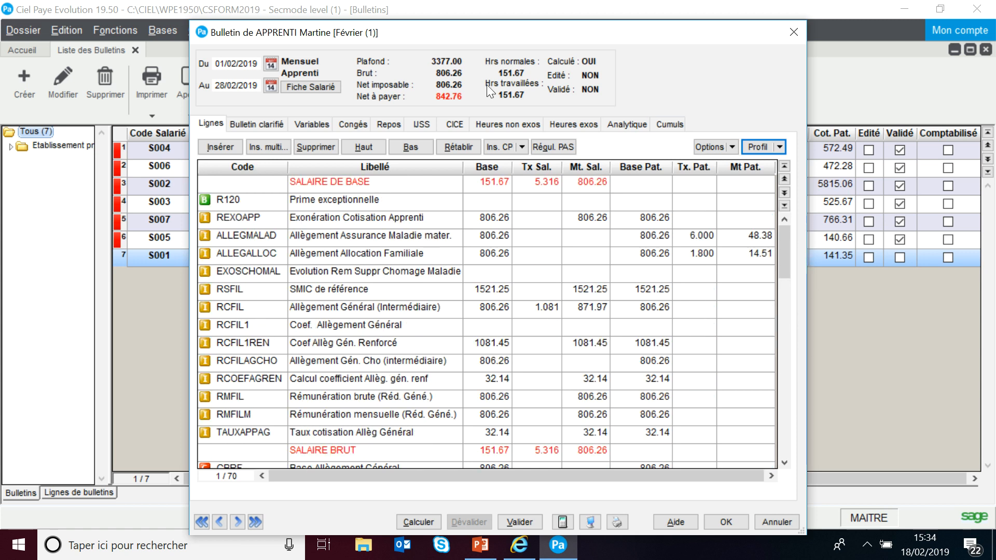
click(280, 222)
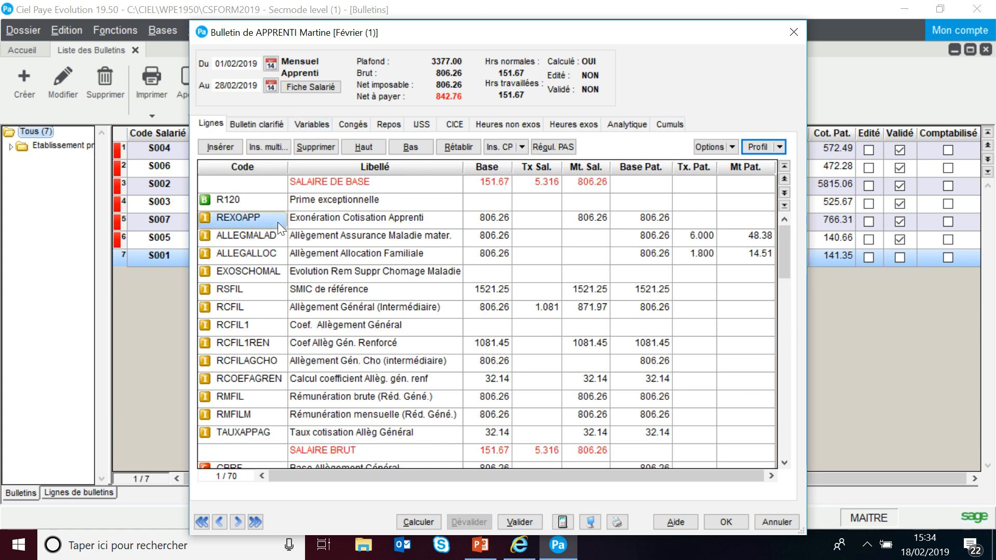
click(473, 222)
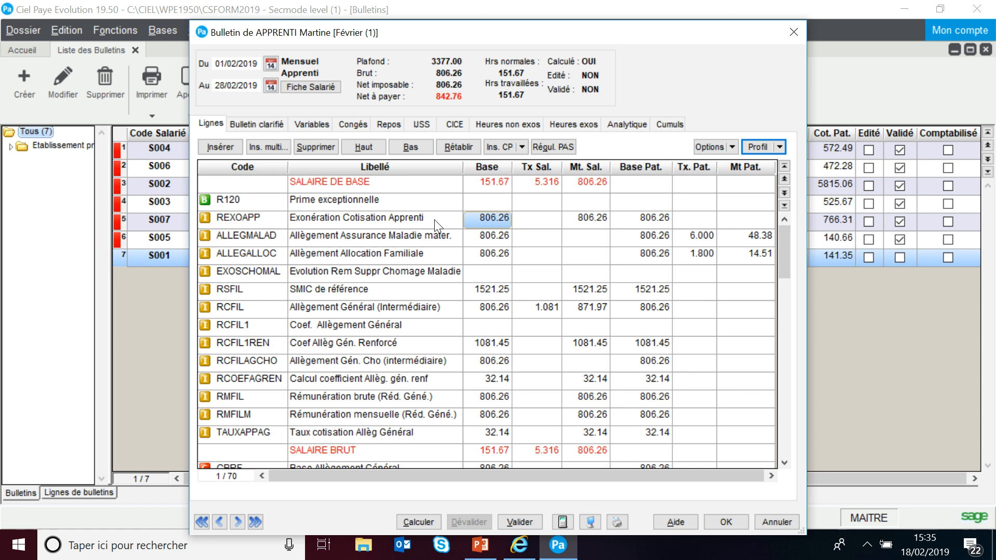
Compare the bases of the sickness contribution lines C120APPEXO and C120APPSUP, and check the employer rate of C120APPEXO
scroll(250, 350, down, 2)
click(275, 382)
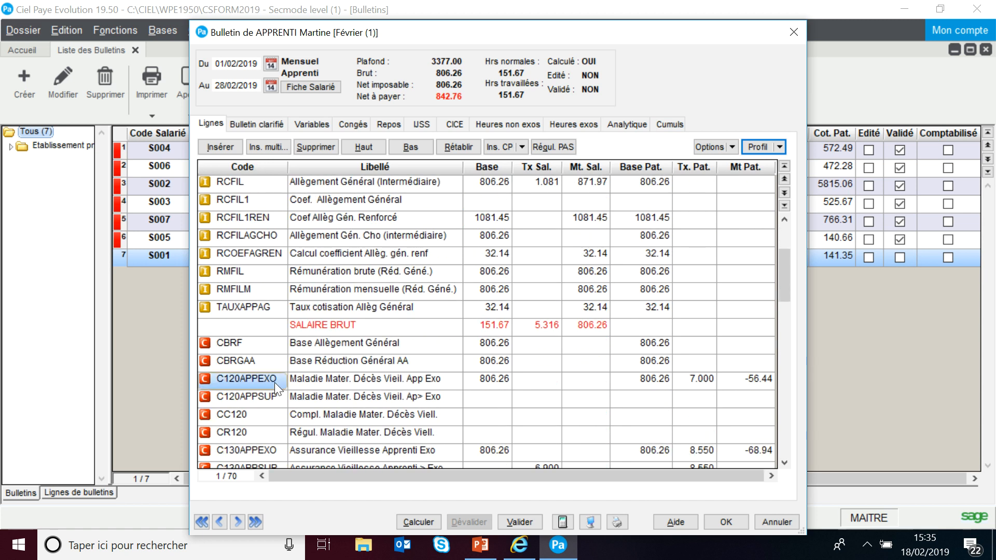
click(484, 384)
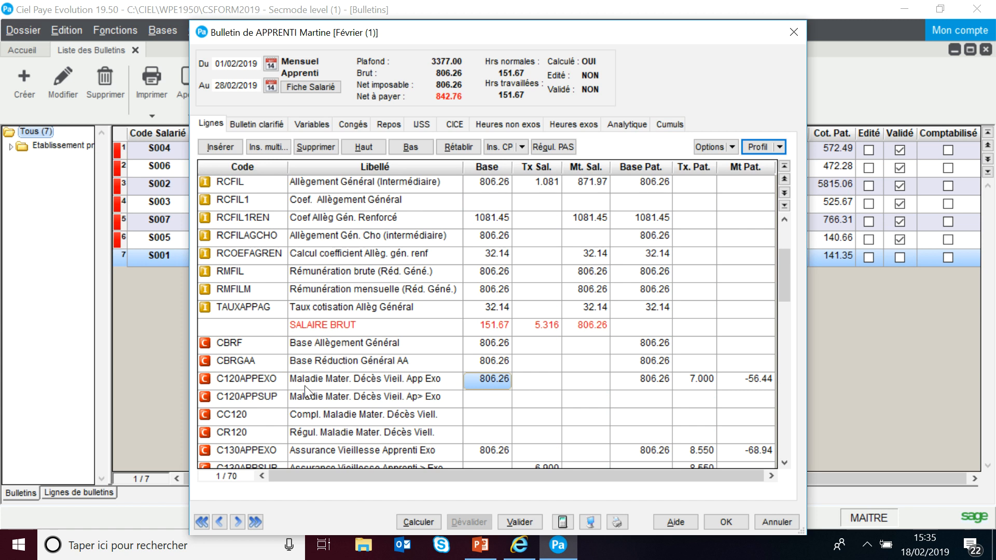
click(272, 398)
click(495, 399)
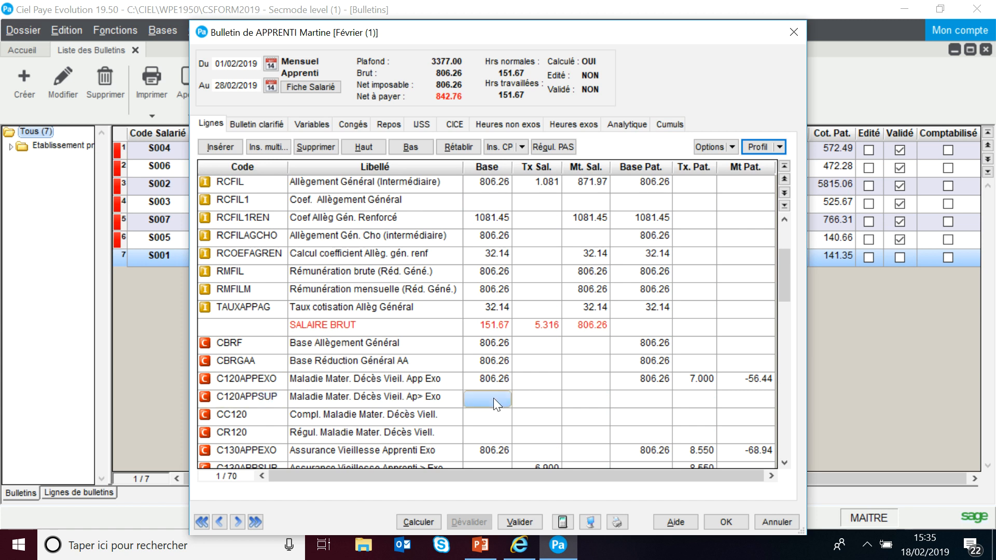
click(690, 380)
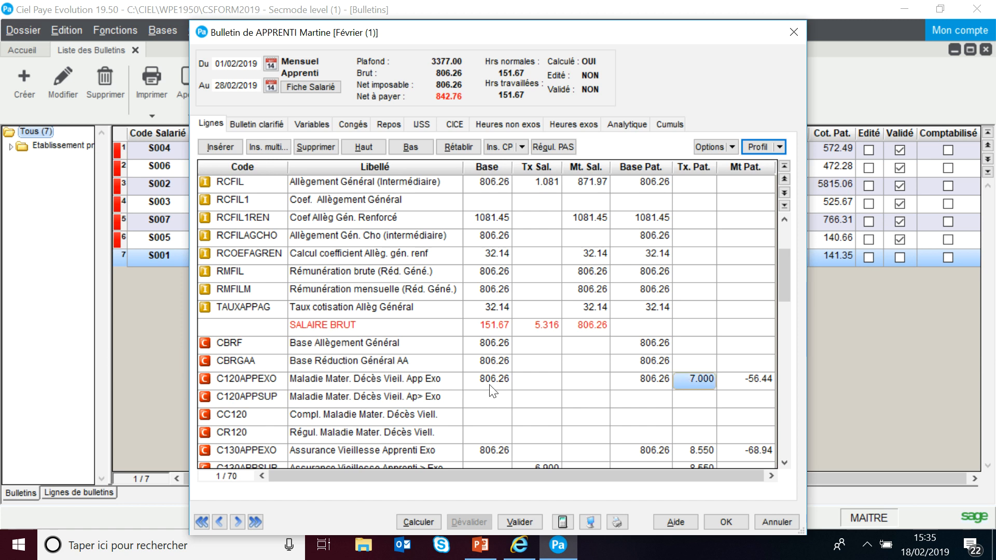
scroll(503, 381, up, 1)
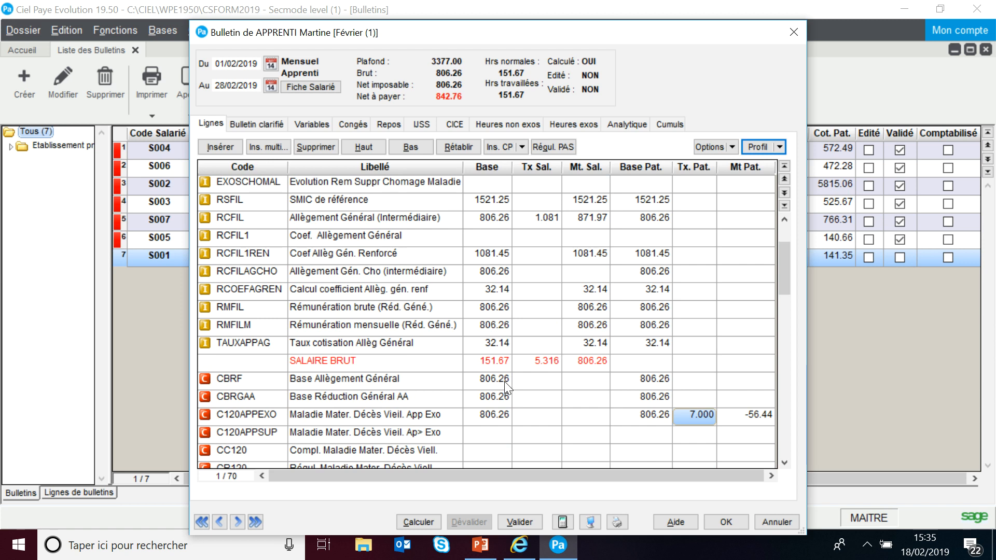
Set the payslip variable SALBASE (Salaire mensuel de base) to 1500
click(311, 125)
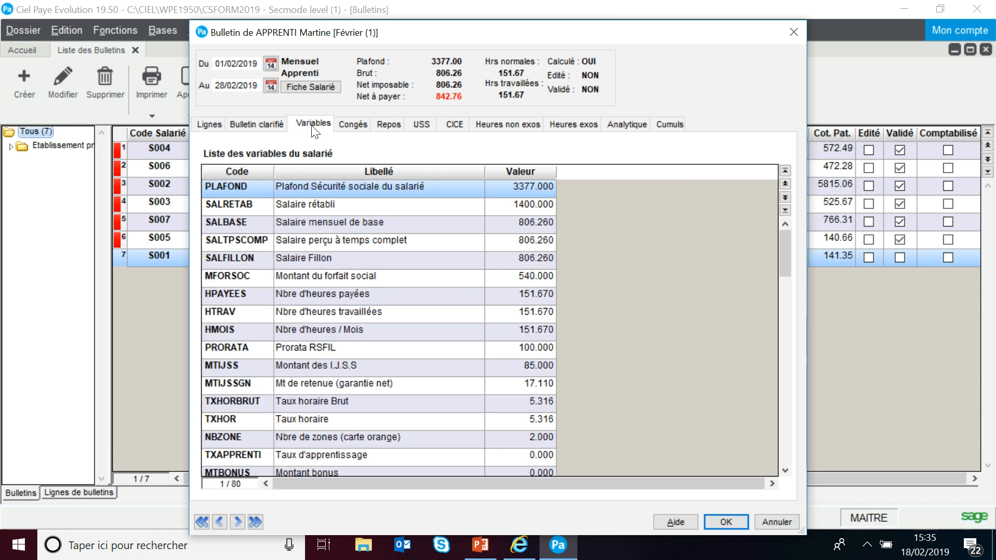
click(547, 221)
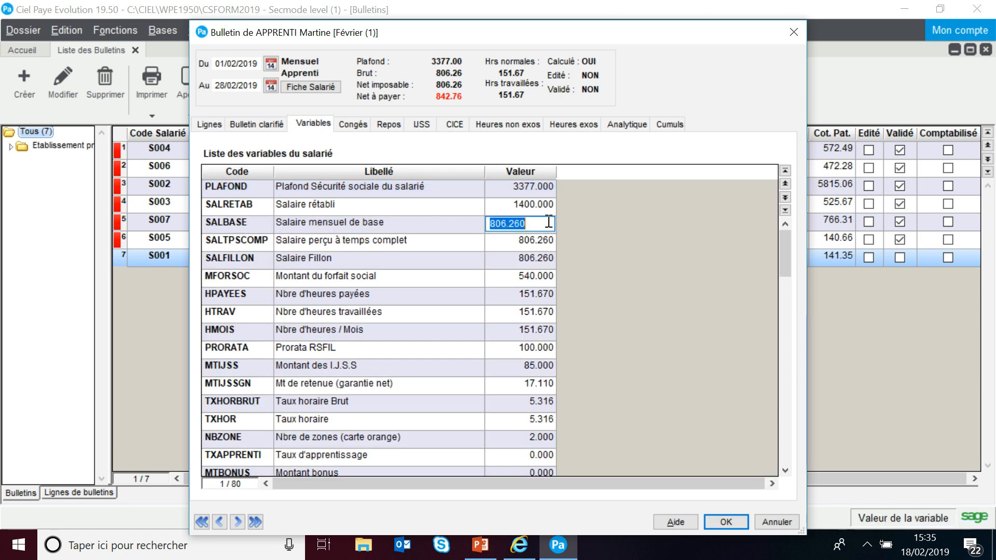
text(15)
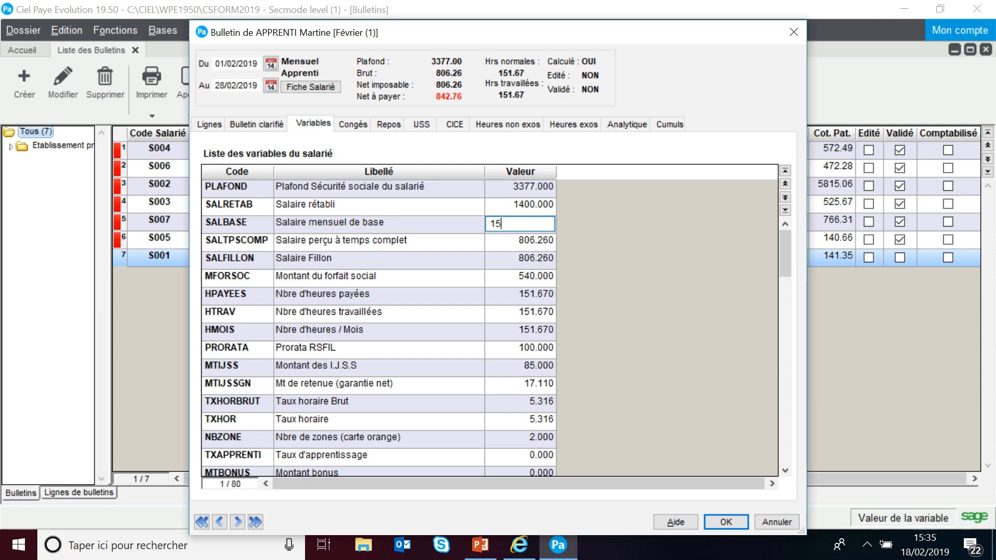
text(00)
key(Return)
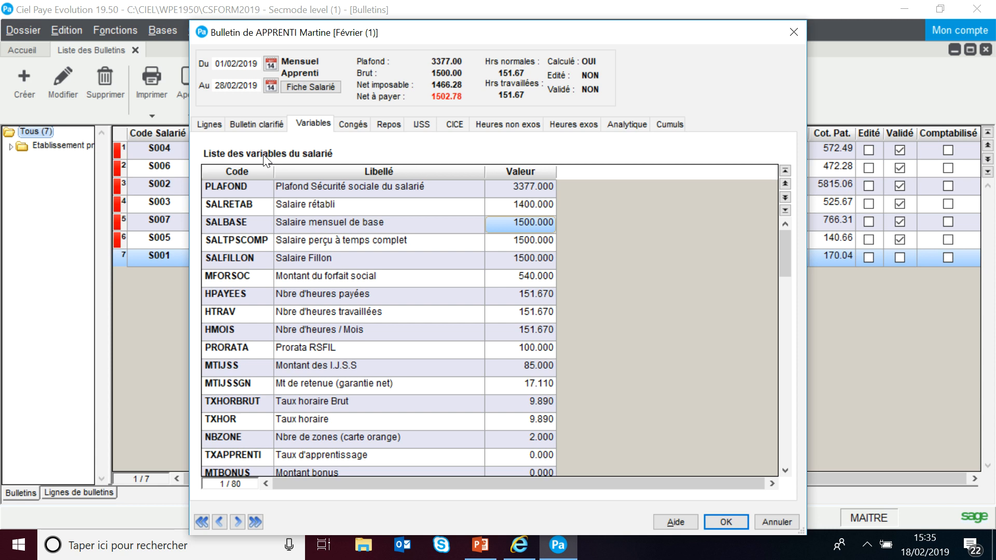
Go back to the payslip lines and check the recalculated base of the apprentice exemption line REXOAPP
click(208, 123)
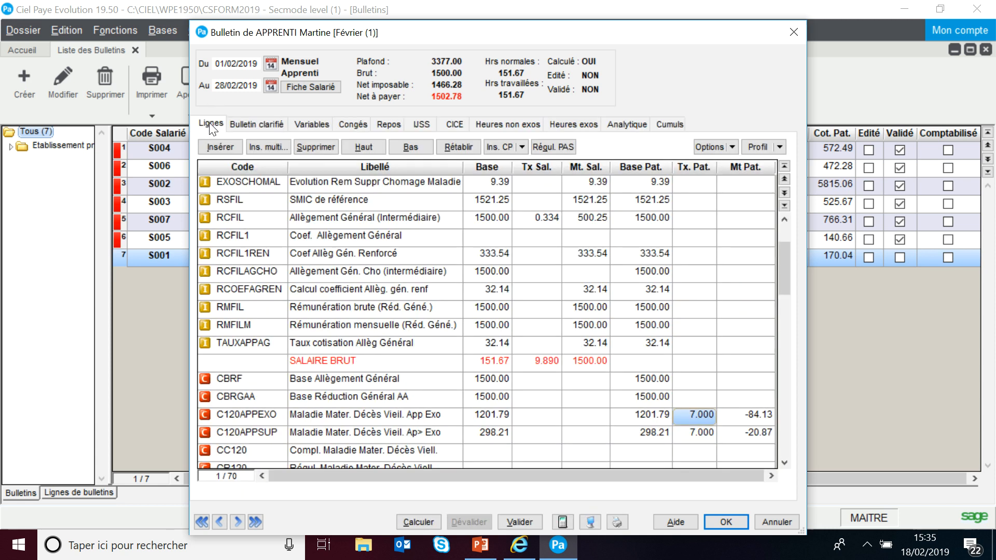
scroll(424, 282, up, 2)
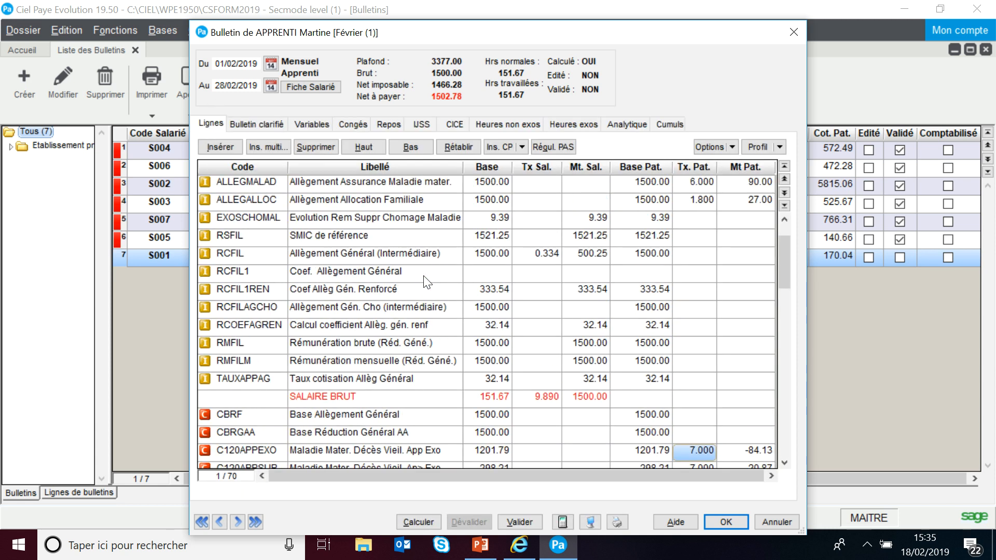
click(480, 216)
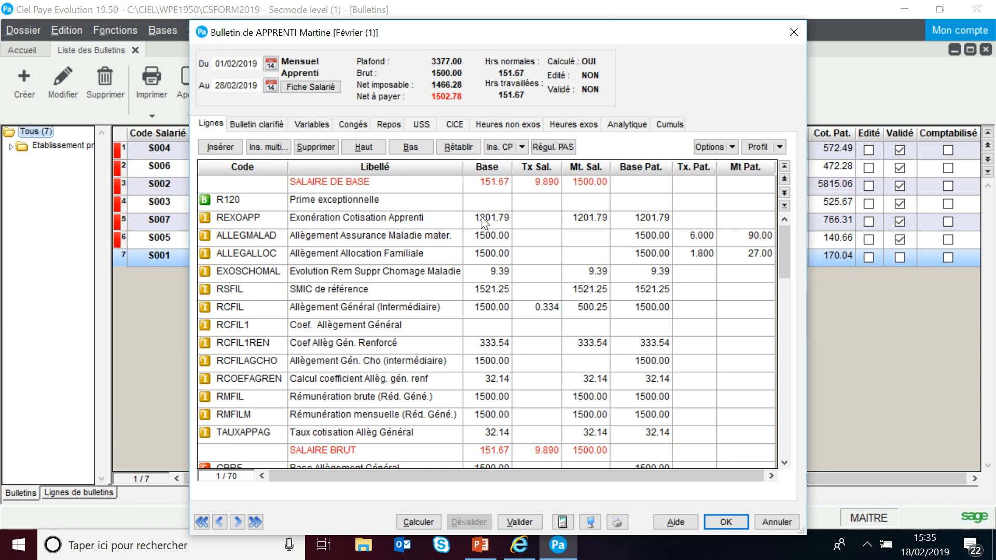
click(430, 218)
click(506, 222)
Check how the gross salary is split between the bases of the exempt line C120APPEXO and the excess line C120APPSUP
scroll(506, 223, down, 3)
scroll(484, 237, down, 4)
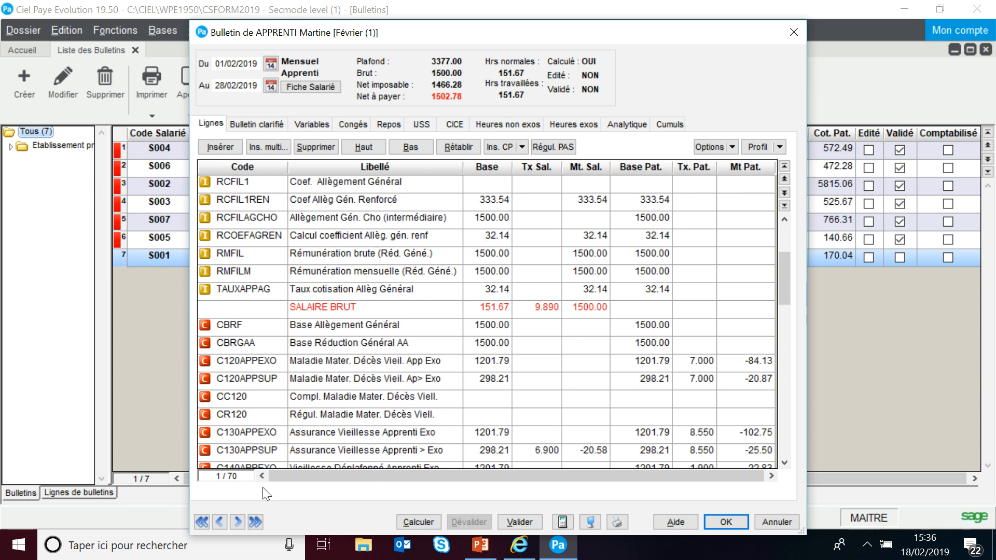
click(252, 363)
click(506, 363)
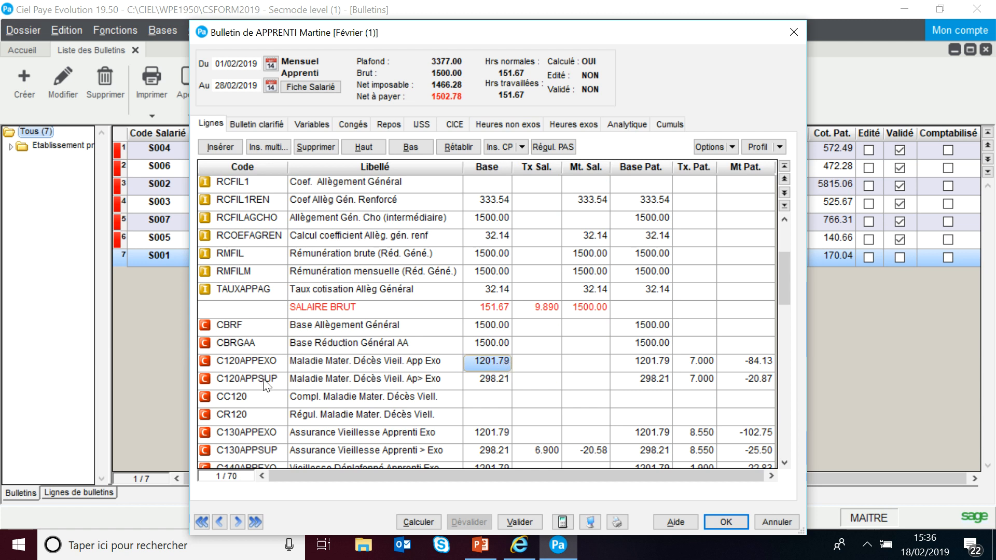
click(265, 381)
click(487, 381)
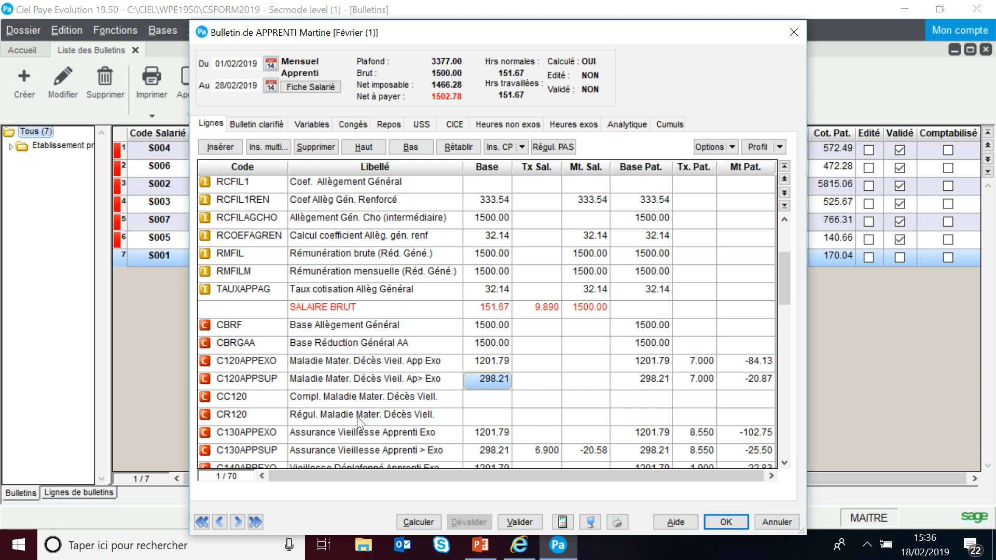
Check the uncapped old-age excess line C140APPSUP and the family allowance lines C150APPEXO and C150APPSUP
scroll(357, 416, down, 5)
click(261, 395)
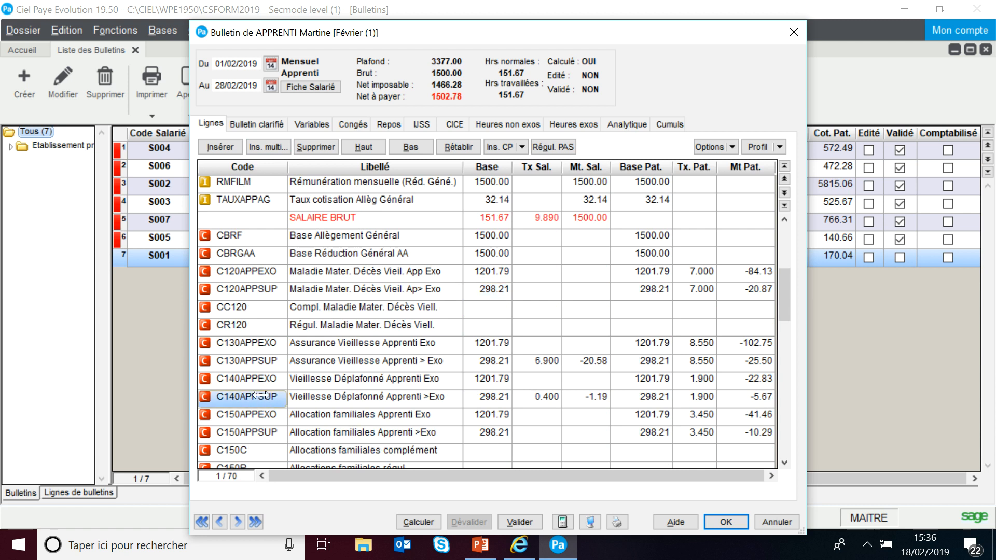
scroll(264, 395, down, 2)
scroll(267, 395, up, 1)
click(272, 398)
click(271, 415)
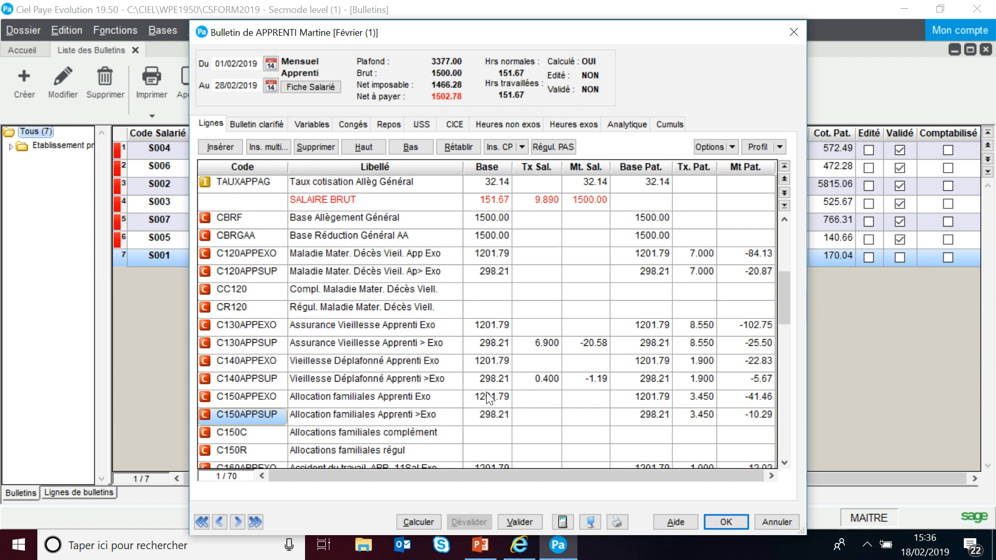
Return to the first payslip lines, and switch to the Video Apprenti.pptx presentation in PowerPoint
scroll(488, 397, up, 14)
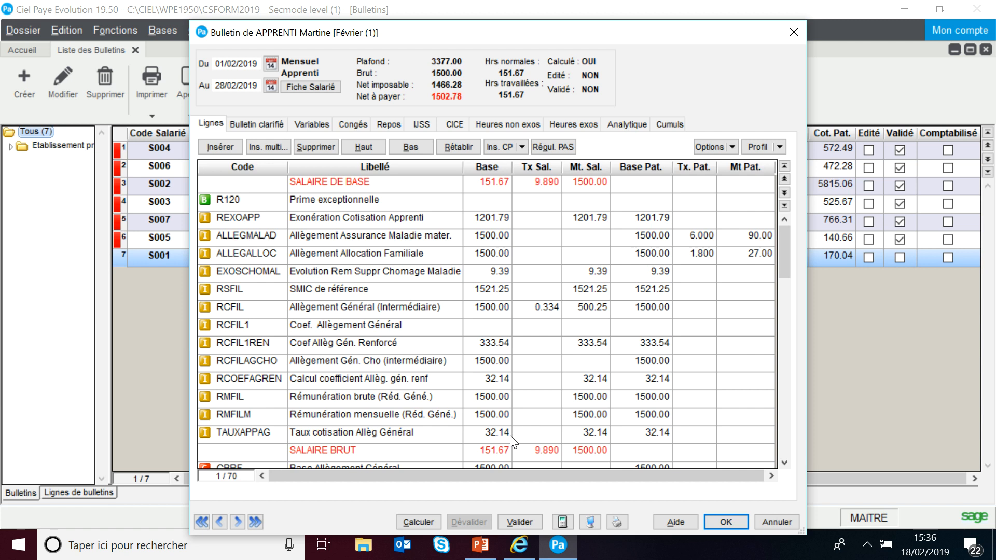
click(490, 544)
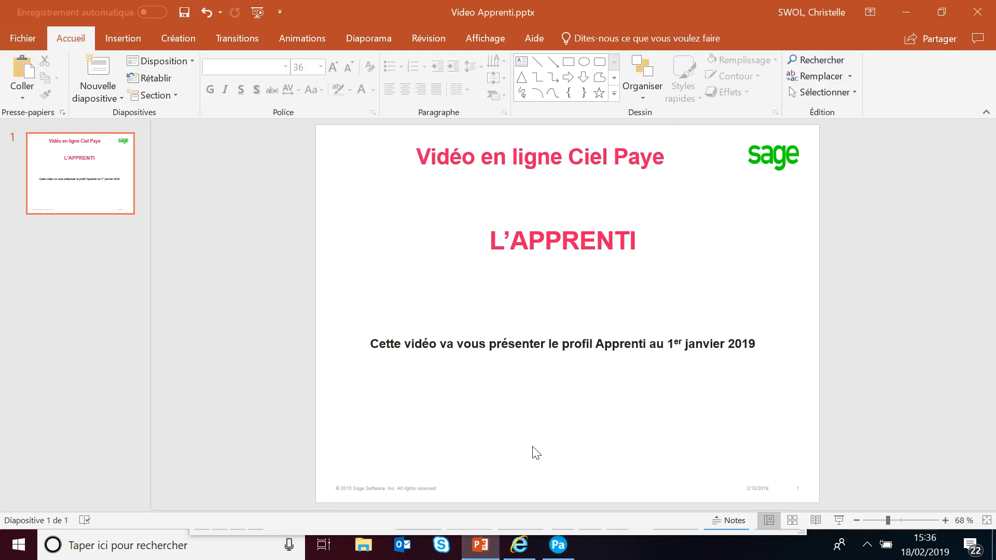